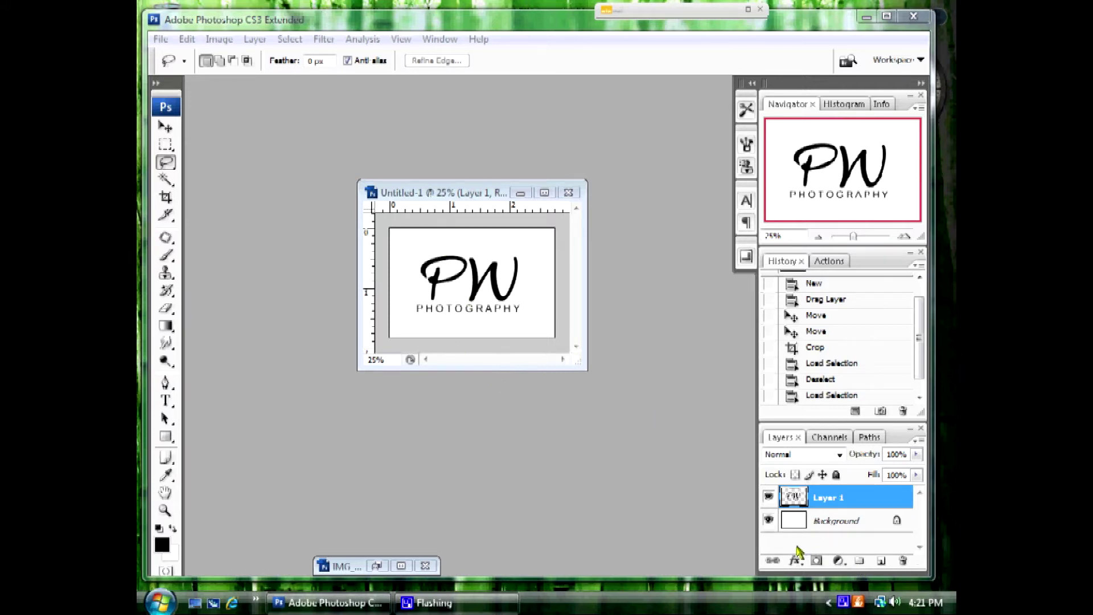
- Toggle Background and Layer 1 visibility to check the logo's transparency, then move the Untitled-1 window up-left
left_click(769, 519)
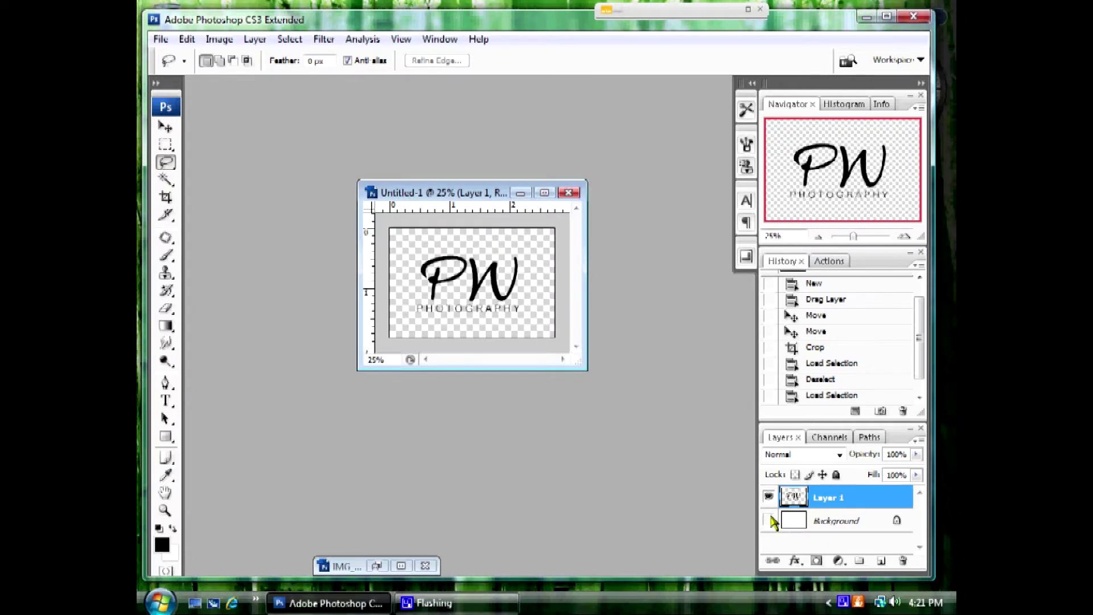
left_click(769, 519)
left_click(769, 497)
left_click(769, 496)
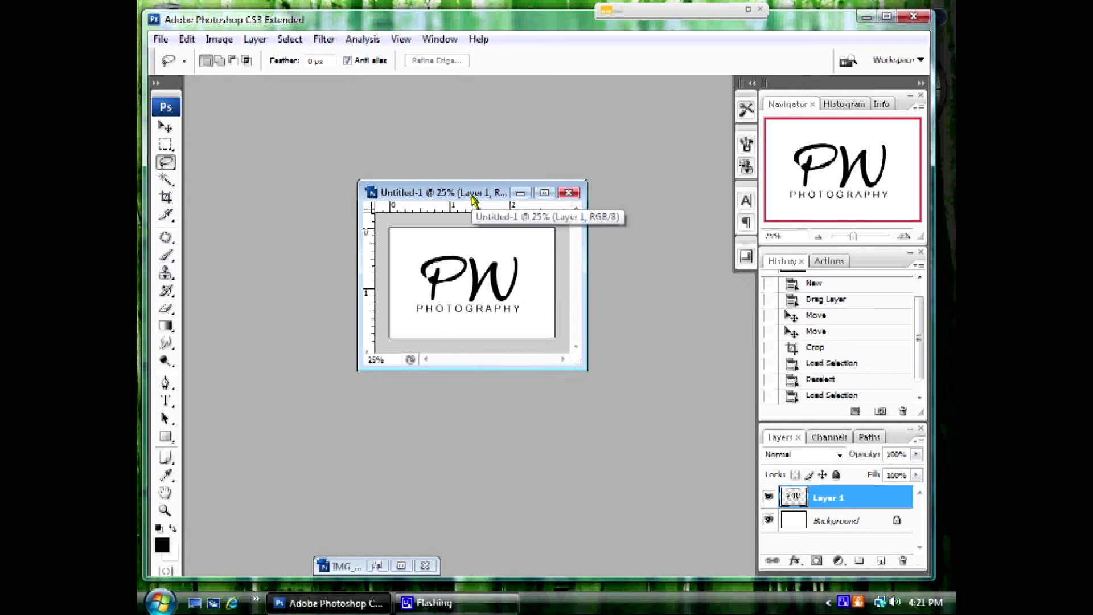
left_click_drag(473, 197, 417, 164)
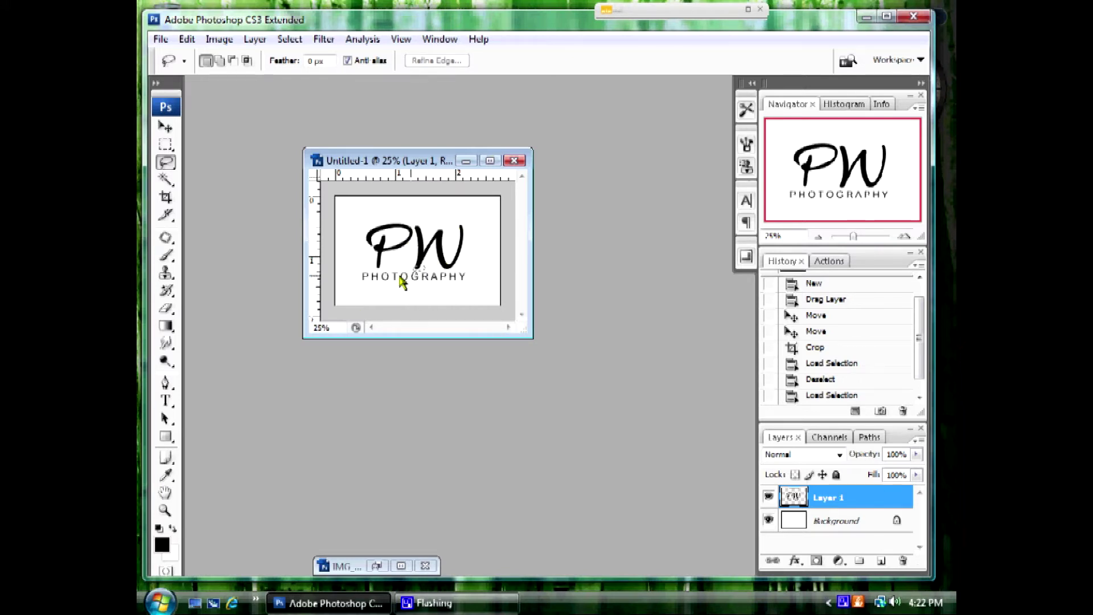
- Load Layer 1's PW Photography logo pixels as a selection from its layer thumbnail
mouse_move(405, 267)
left_mouse_down()
mouse_move(402, 279)
mouse_move(416, 273)
left_mouse_up()
left_click(795, 498, "ctrl")
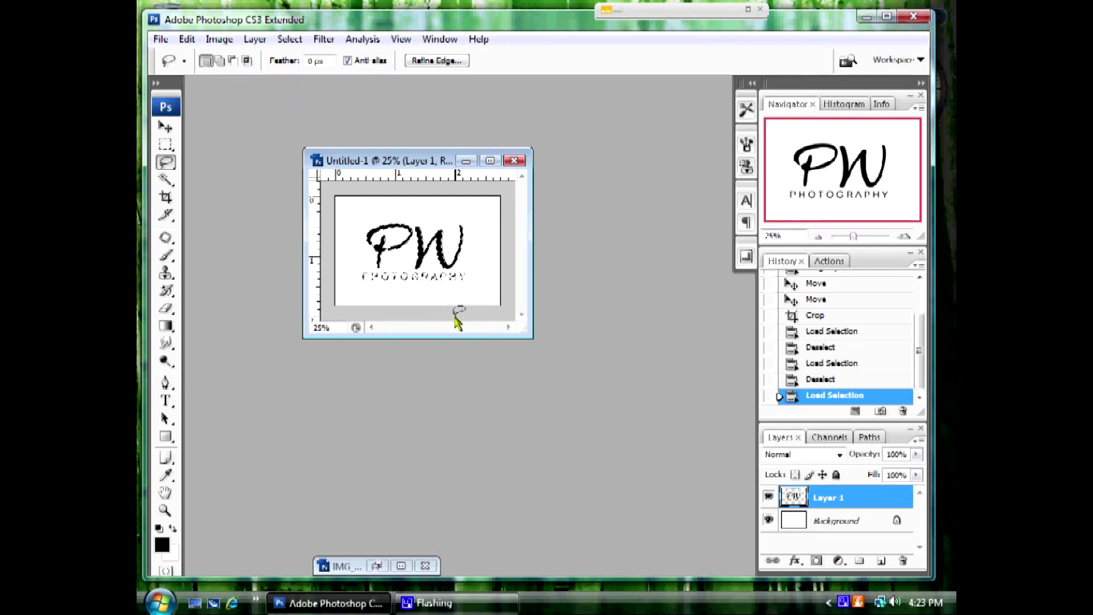
- Open the Edit menu while the logo selection is still active
left_click(187, 40)
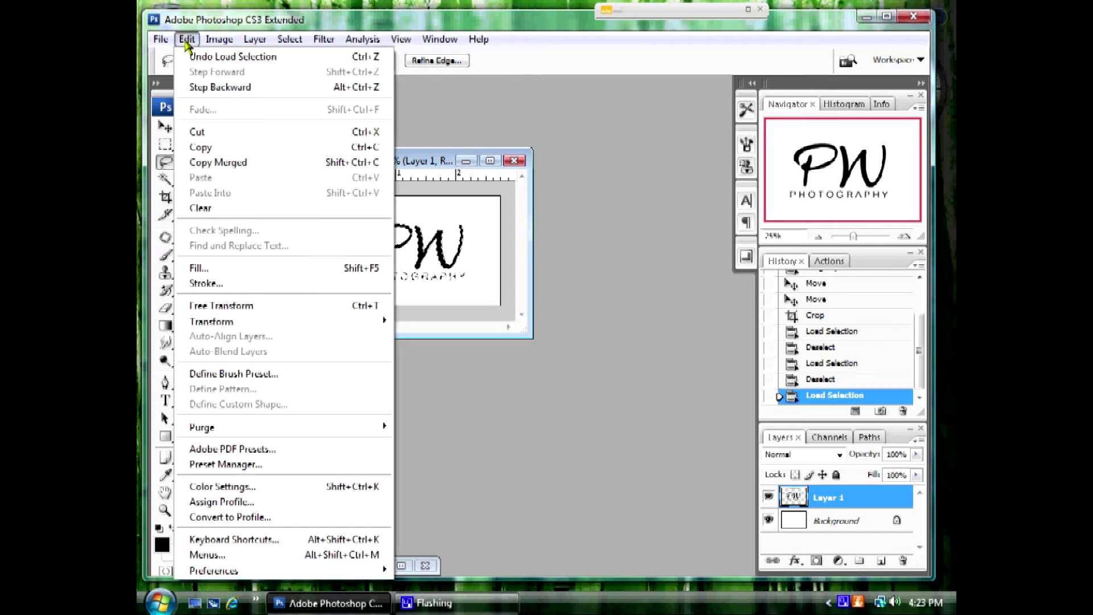
- Define a brush preset from the selected logo and name it 'PW logo'
left_click(250, 374)
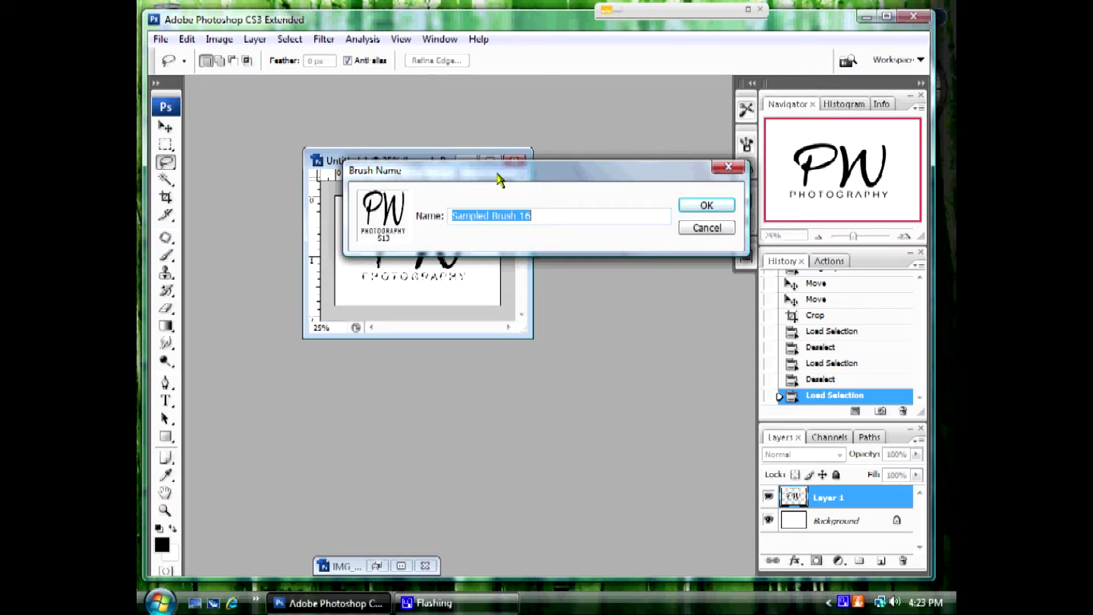
type("PW l")
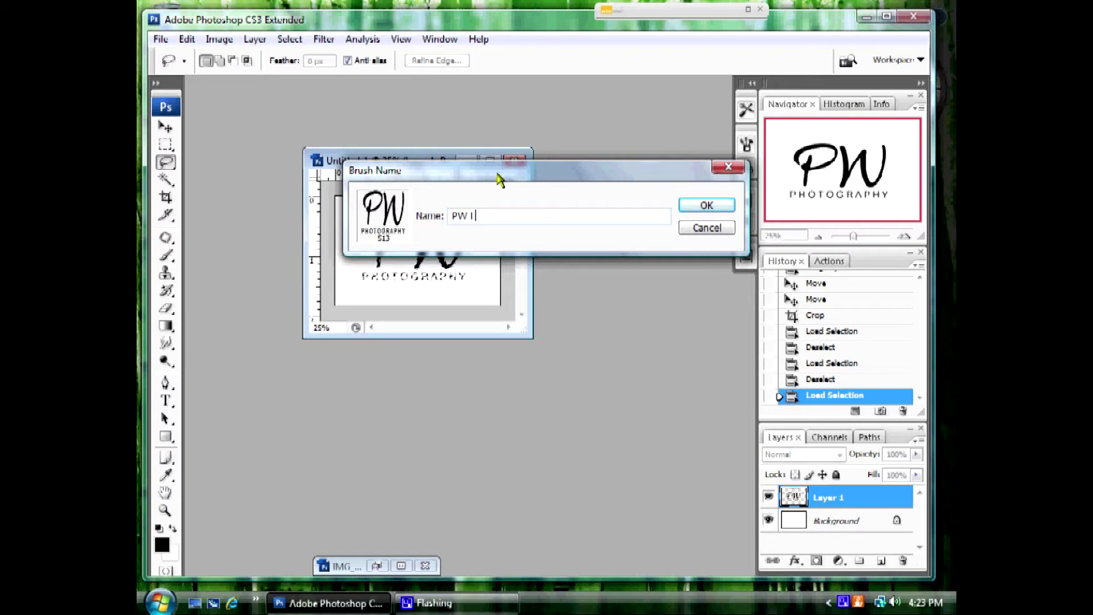
type("ogo")
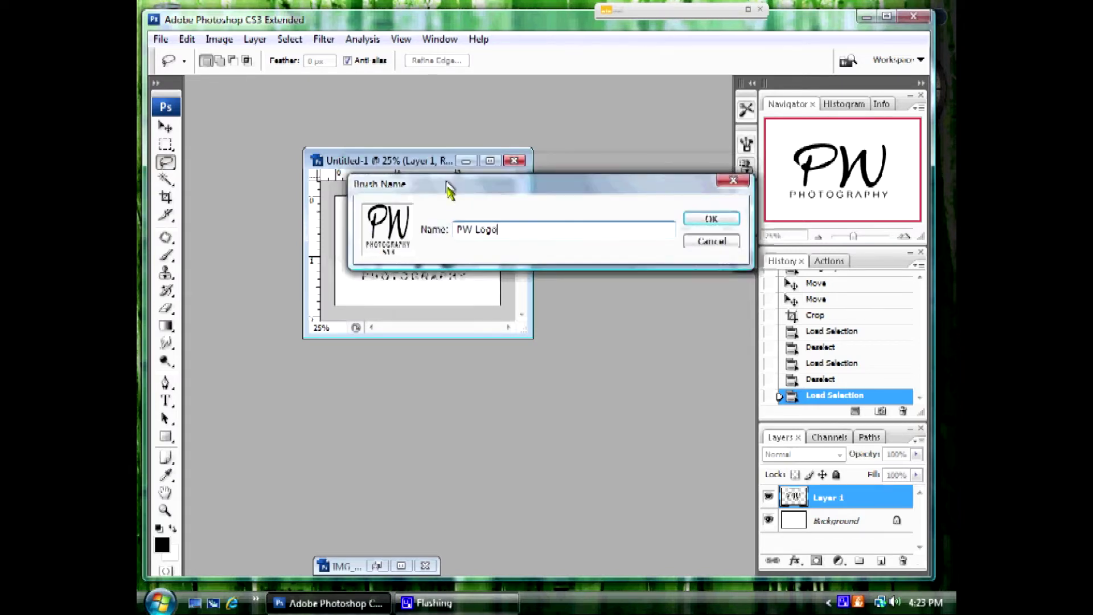
mouse_move(450, 190)
left_mouse_down()
mouse_move(471, 324)
mouse_move(480, 322)
left_mouse_up()
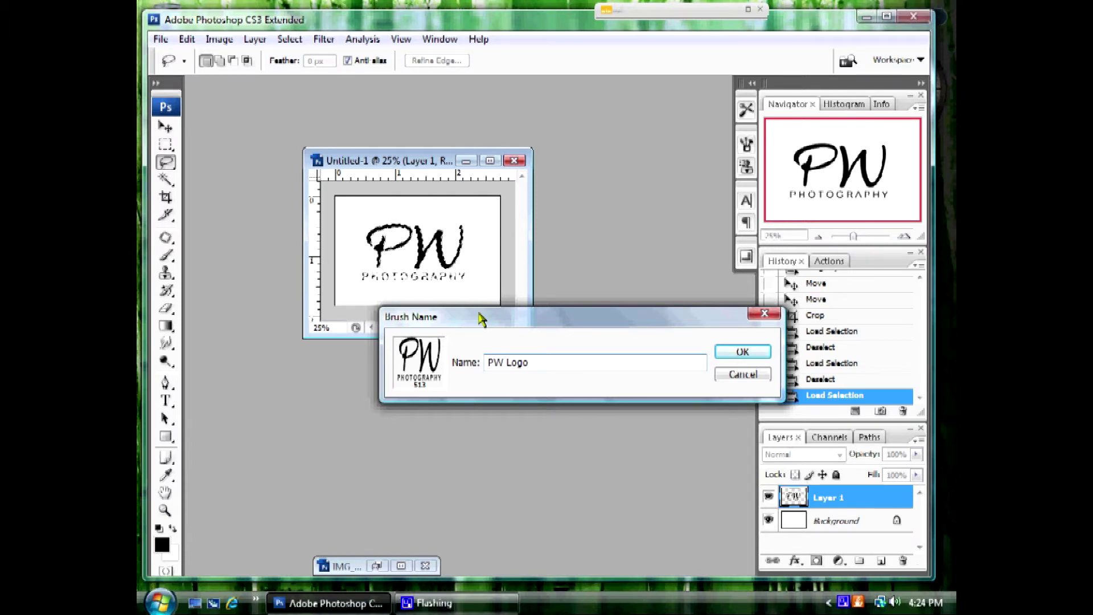
mouse_move(481, 319)
left_mouse_down()
mouse_move(458, 256)
mouse_move(461, 224)
left_mouse_up()
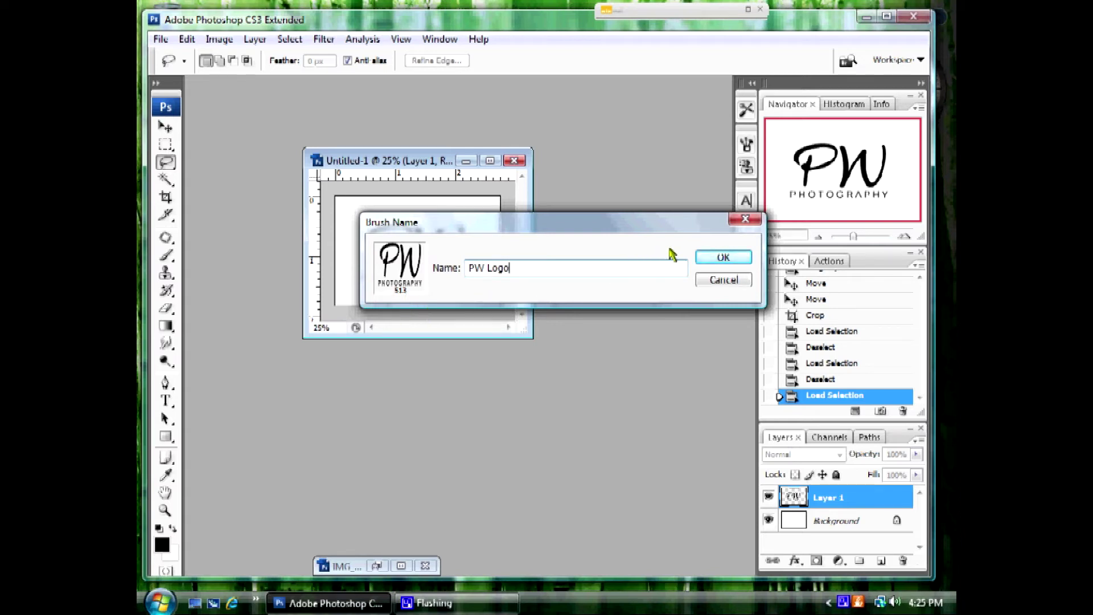
left_click(721, 257)
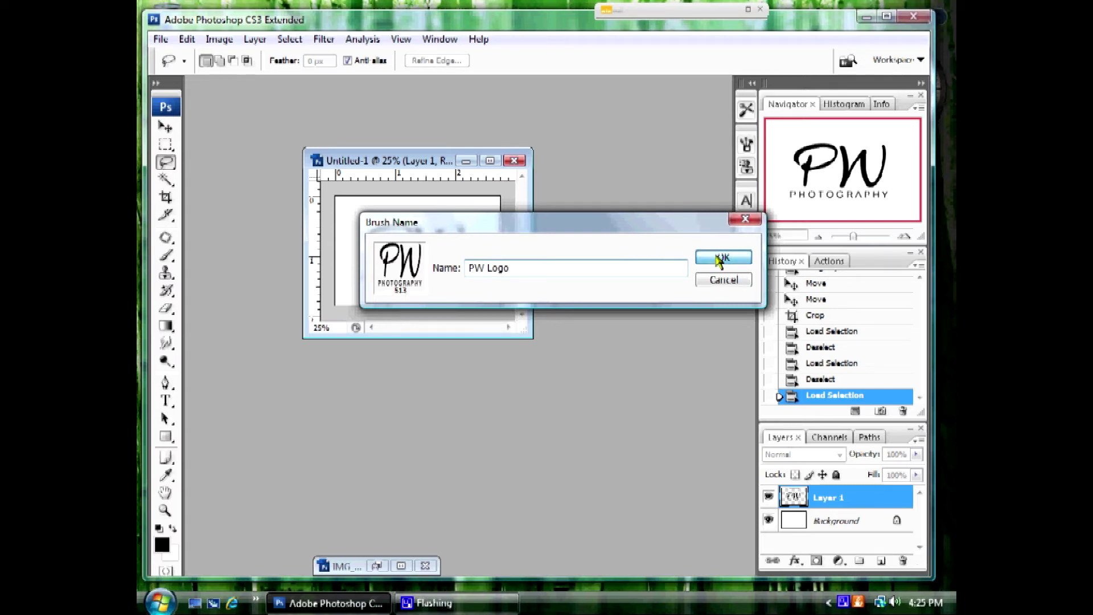
- Make the 513 px PW Logo brush active on the Brush tool and minimise Untitled-1
left_click(166, 255)
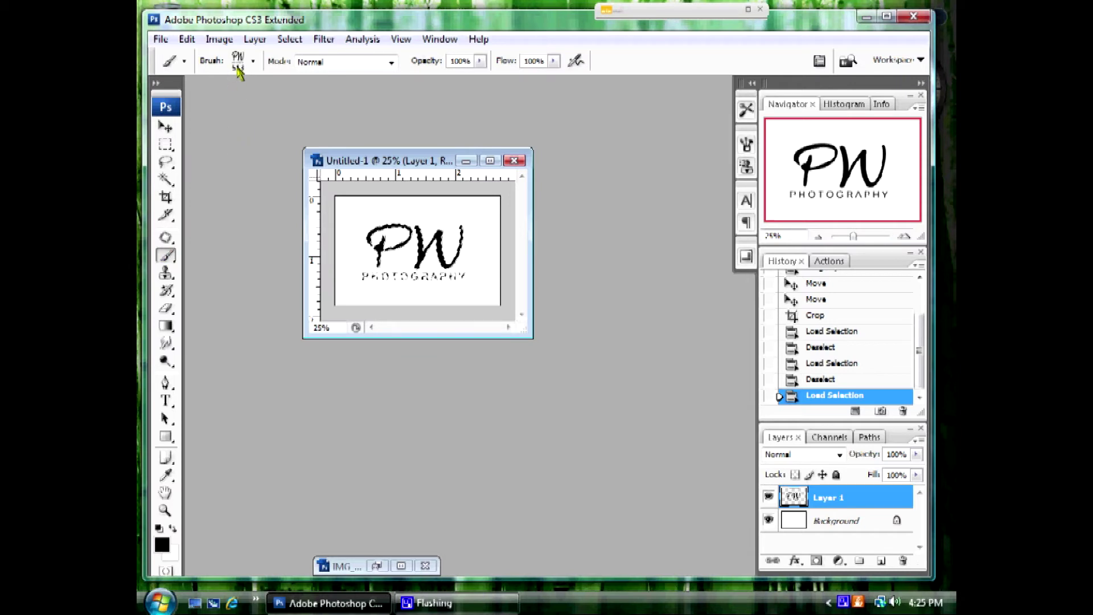
left_click(254, 62)
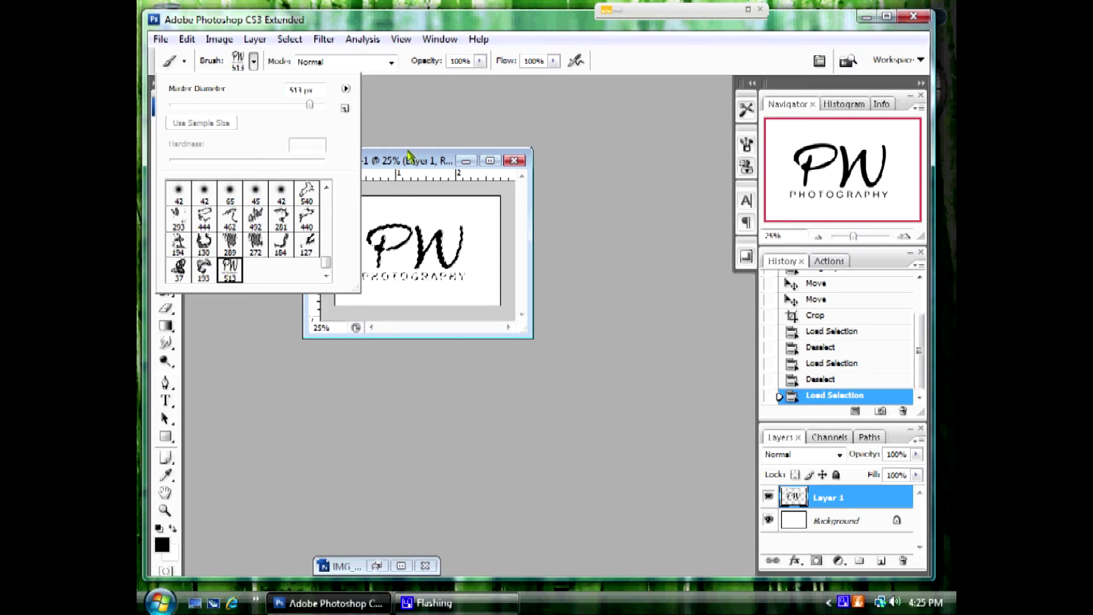
left_click(465, 161)
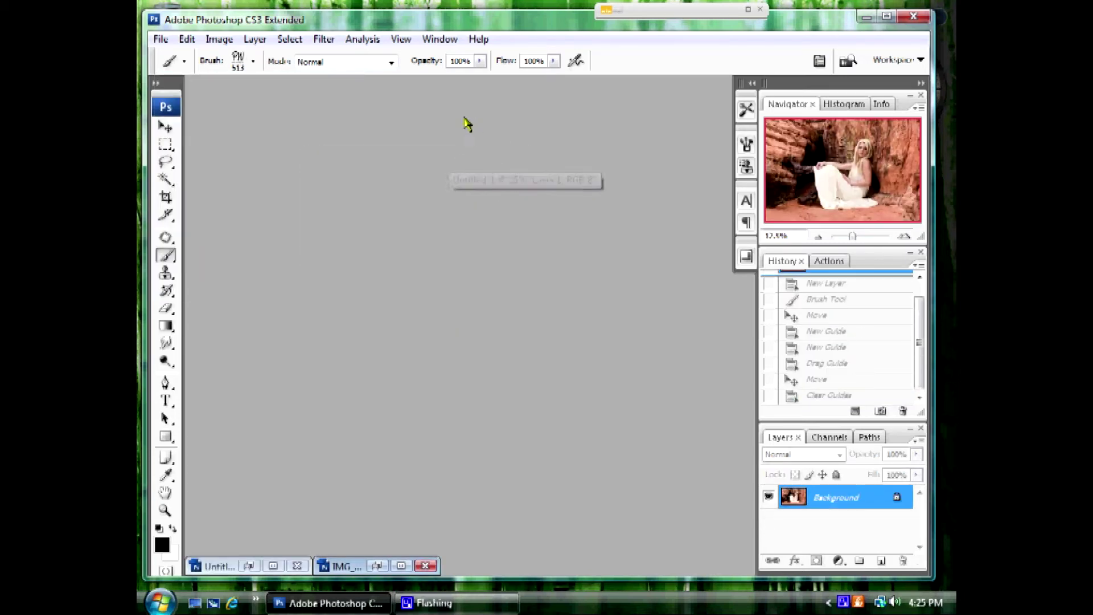
- Restore the IMG_1828Ps3.jpg photo, raise its window, and test-stamp the logo brush below the dress
left_click(376, 565)
left_click_drag(456, 192, 455, 105)
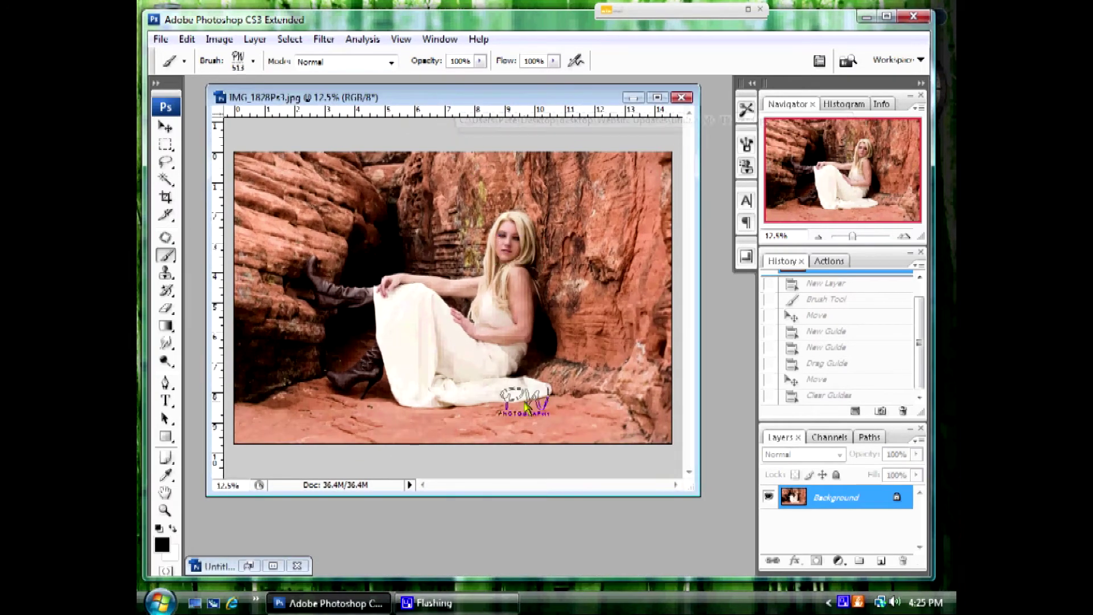
left_click(441, 424)
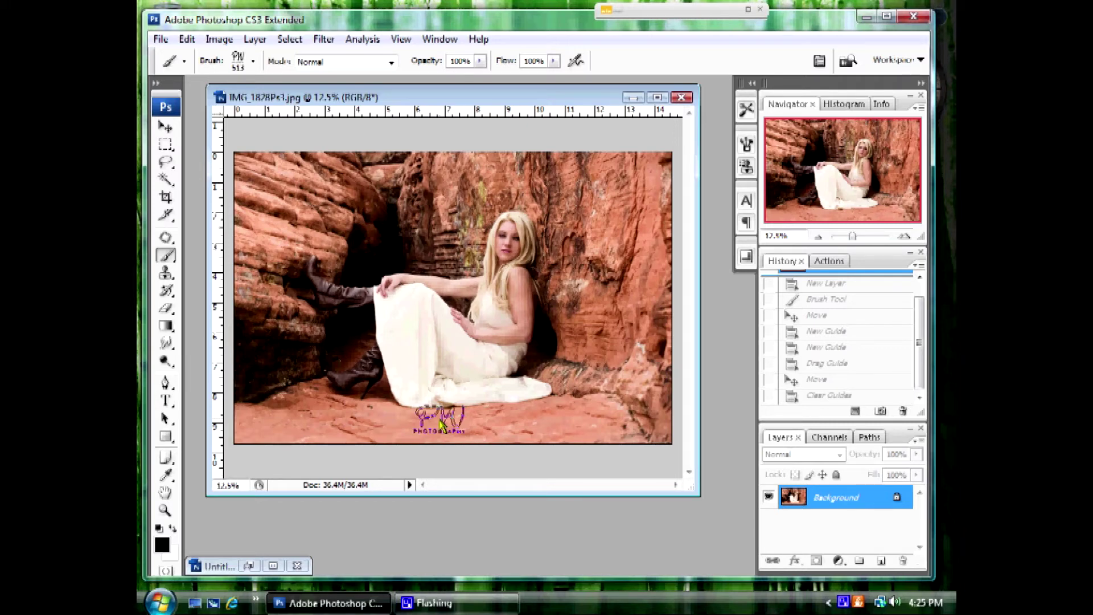
left_click(254, 39)
- Add a new empty Layer 1 above Background using Layer > New > Layer
mouse_move(299, 47)
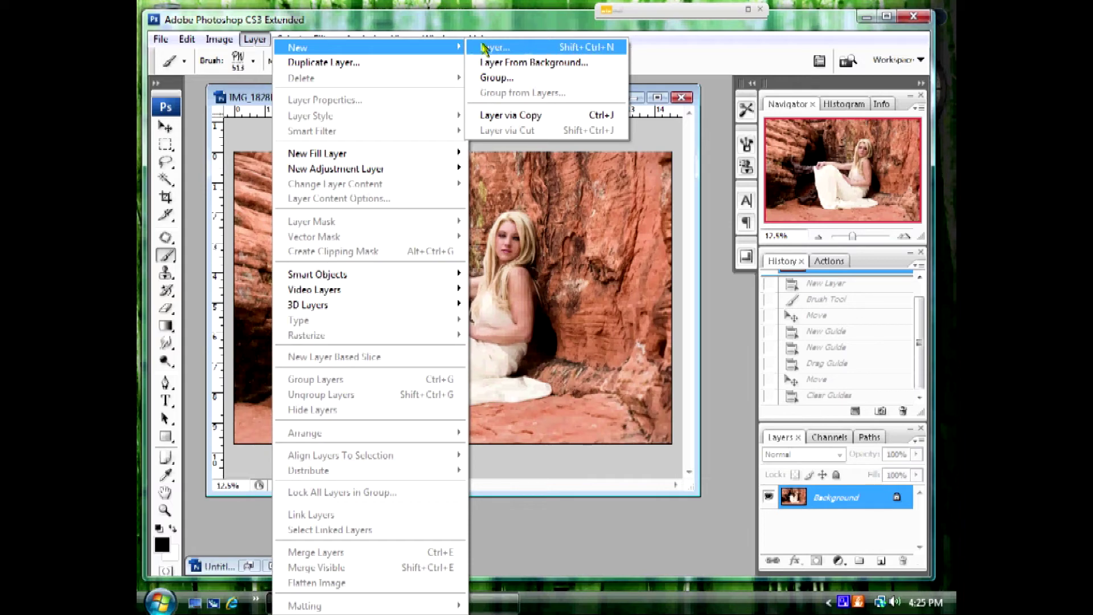
left_click(494, 49)
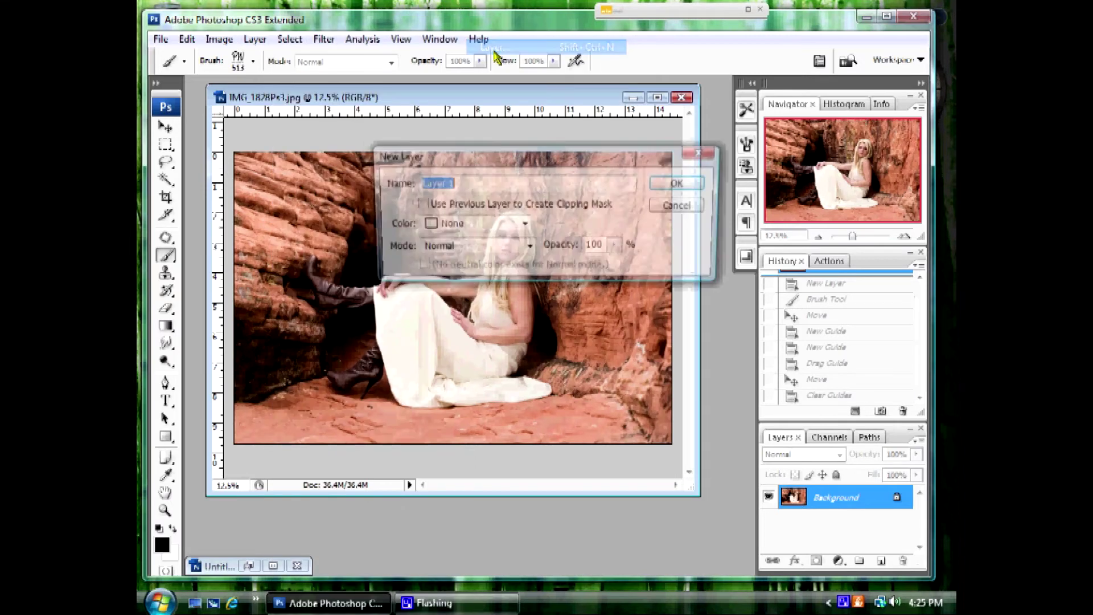
left_click(679, 183)
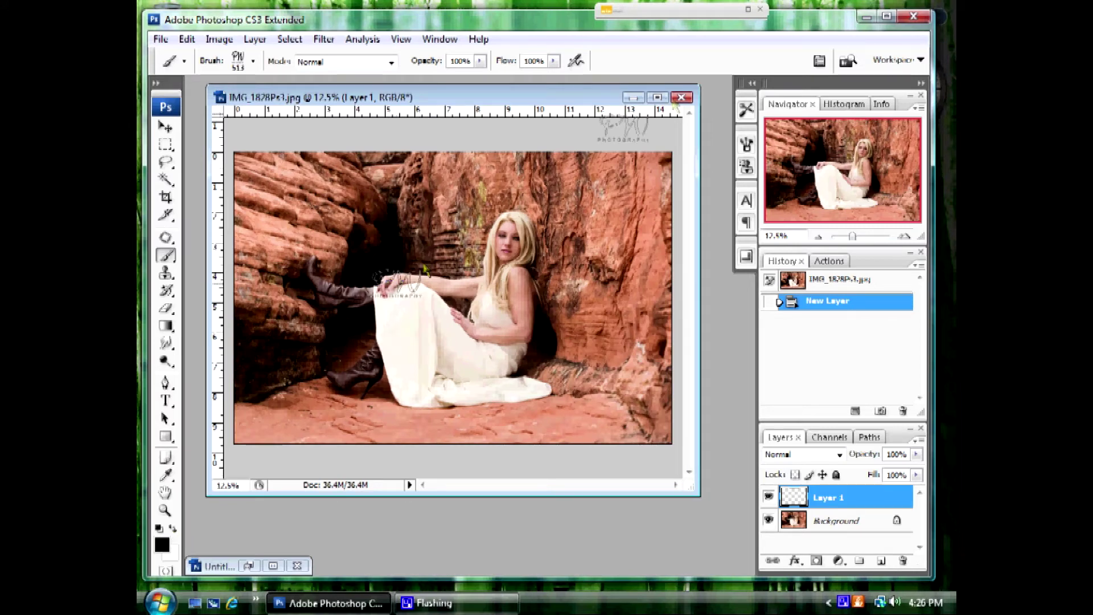
left_click(163, 545)
left_click(573, 164)
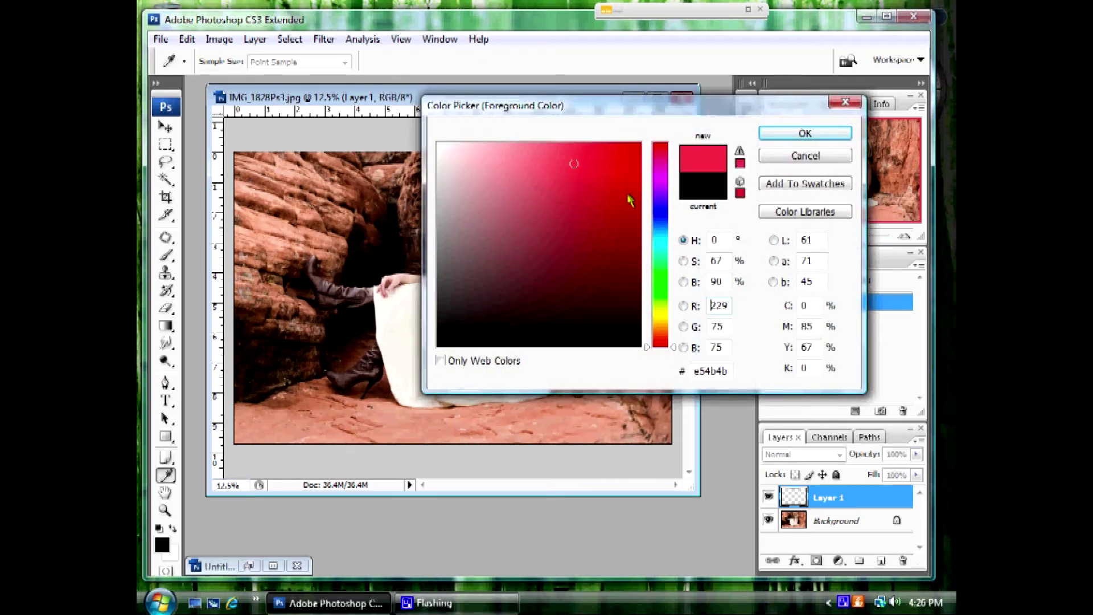
left_click(342, 251)
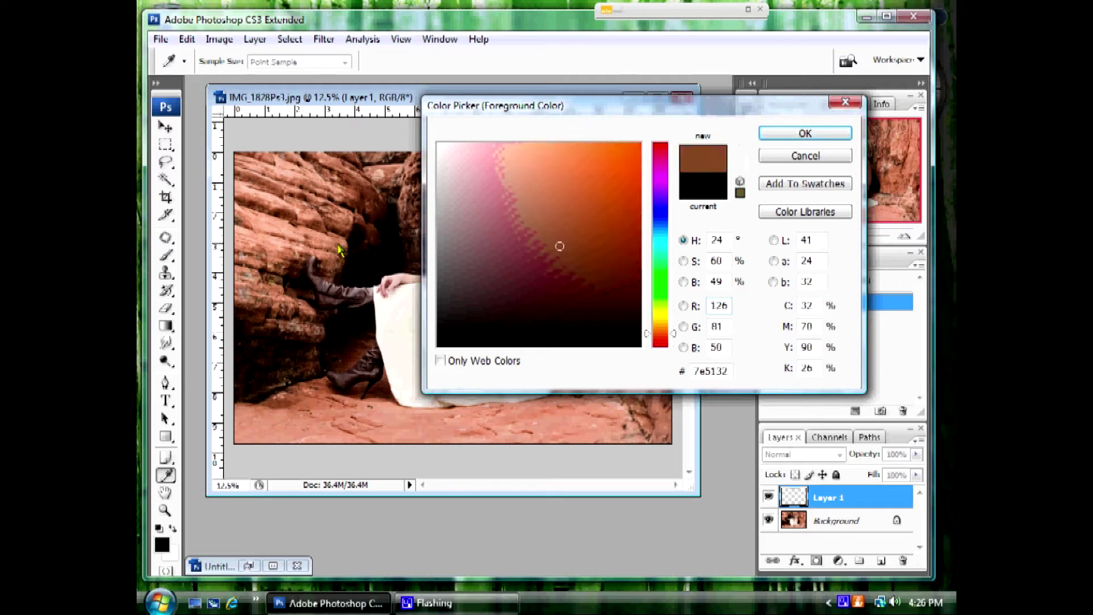
left_click(296, 223)
left_click(284, 213)
left_click(372, 196)
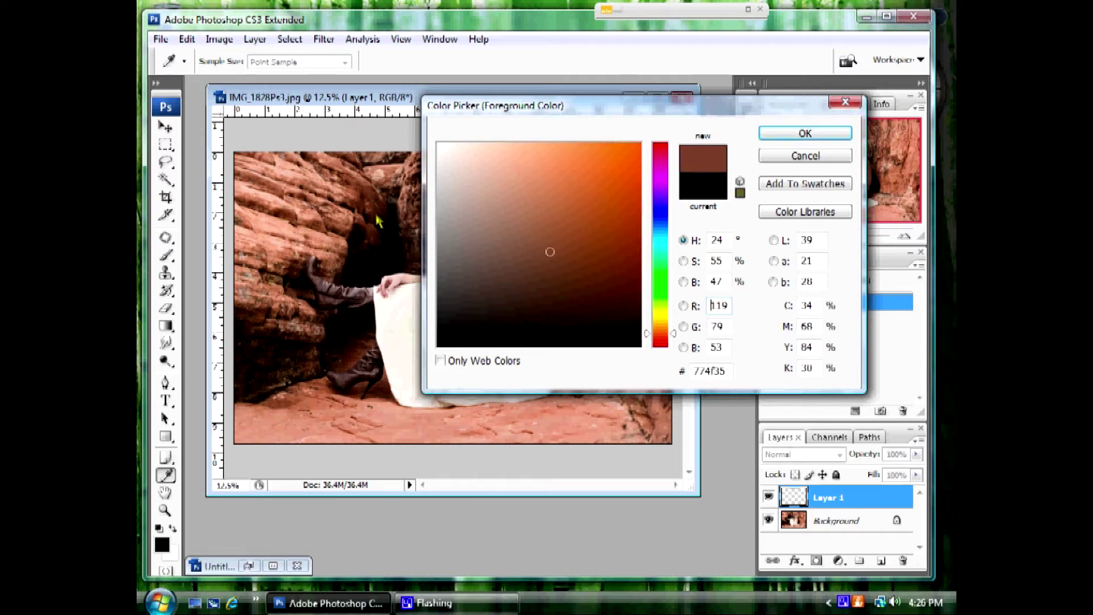
left_click(381, 242)
left_click(451, 155)
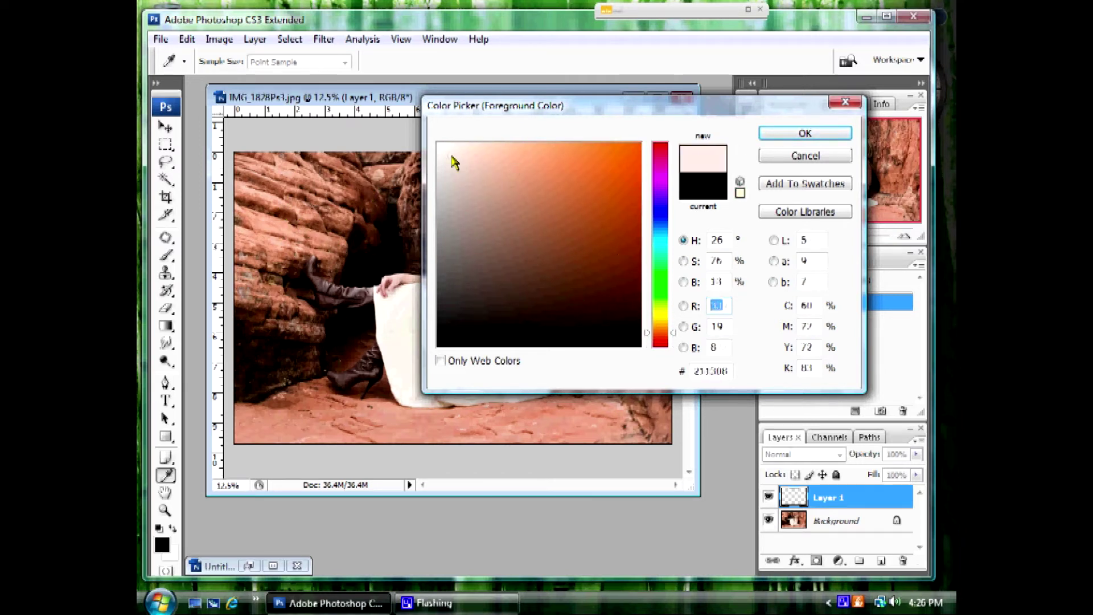
left_click(613, 203)
left_click_drag(660, 147, 660, 170)
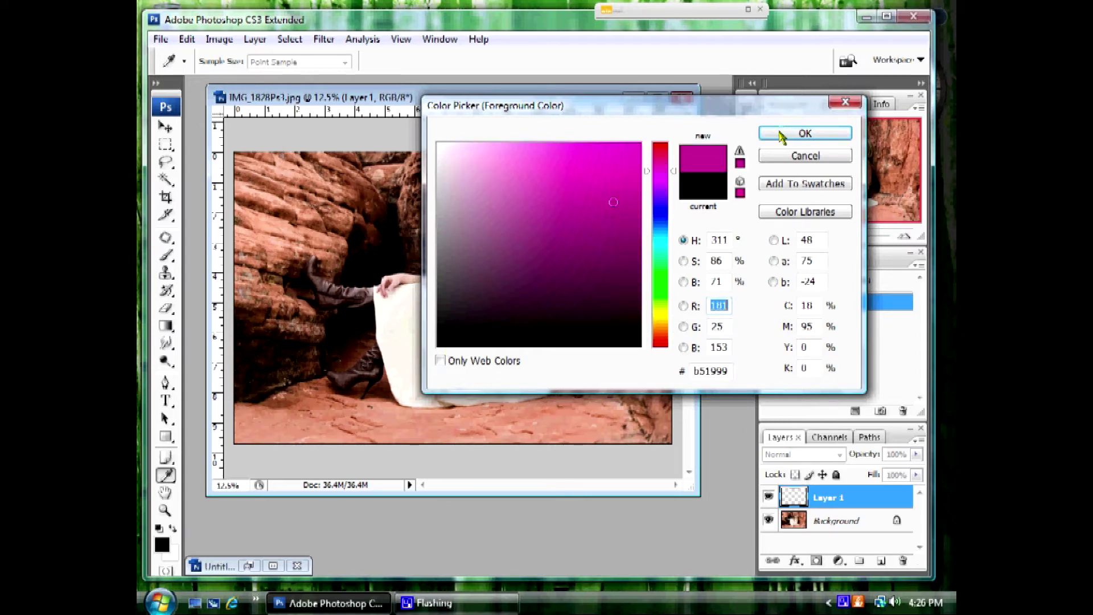
key("Escape")
key("b")
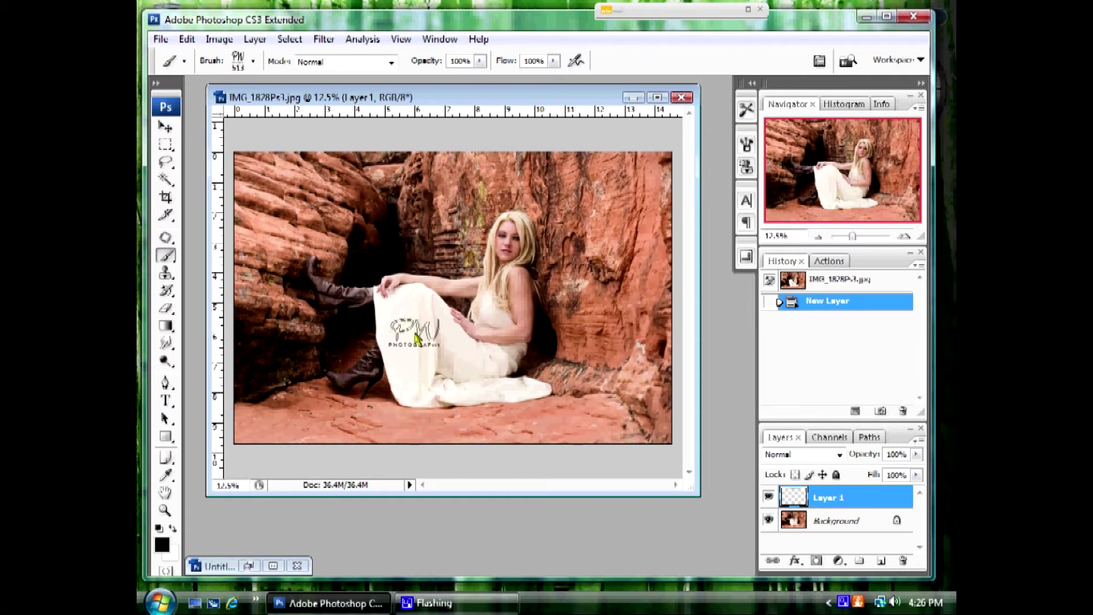
- Stamp the black PW logo onto Layer 1 and drag it back onto the left of the dress
left_click(416, 336)
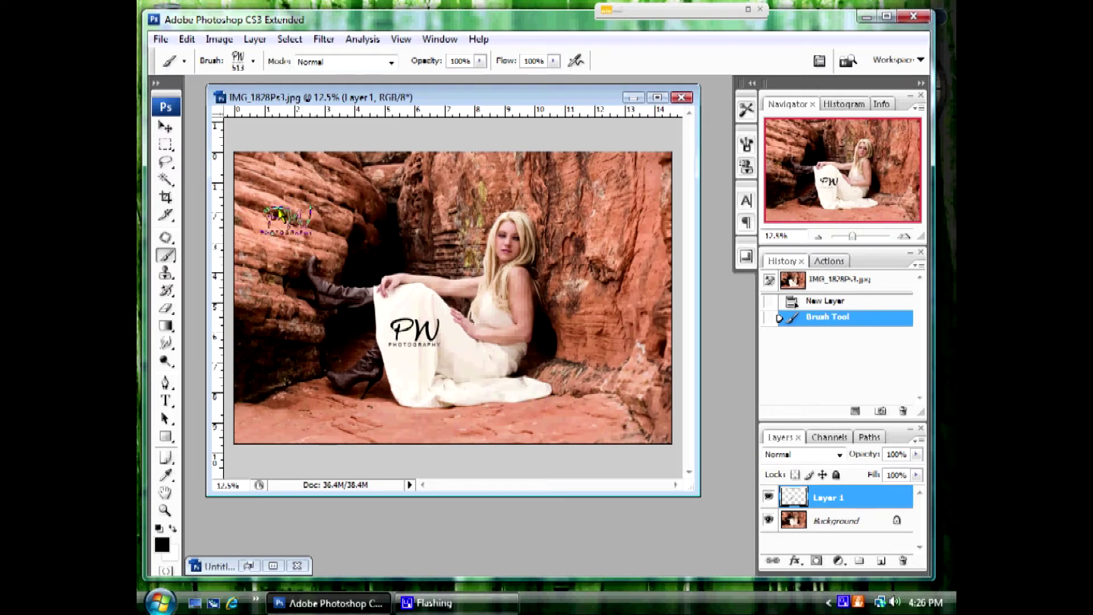
left_click(166, 126)
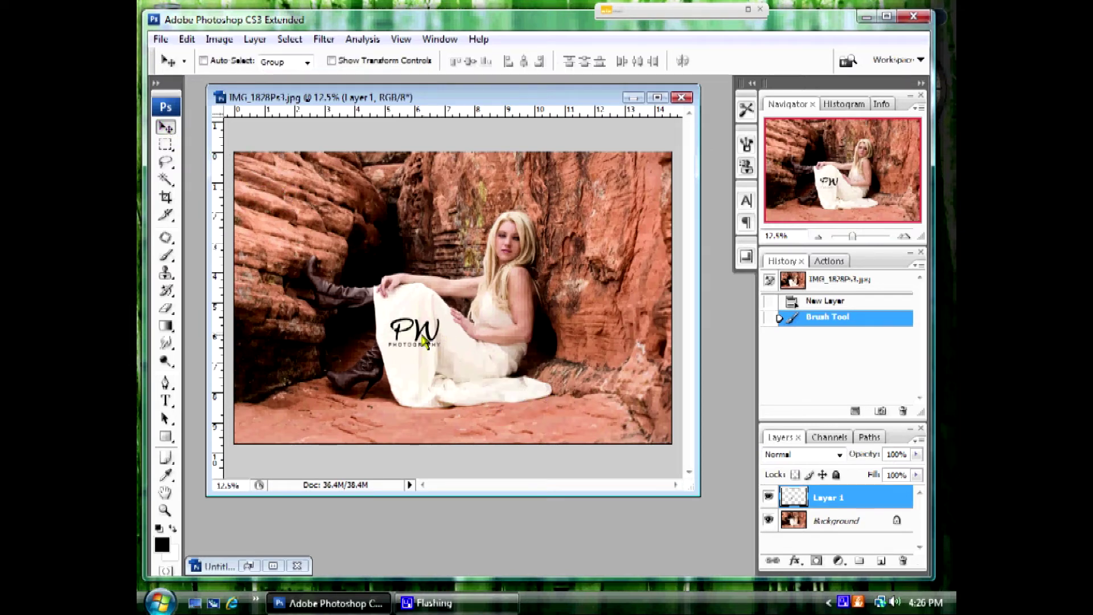
left_click_drag(430, 337, 532, 375)
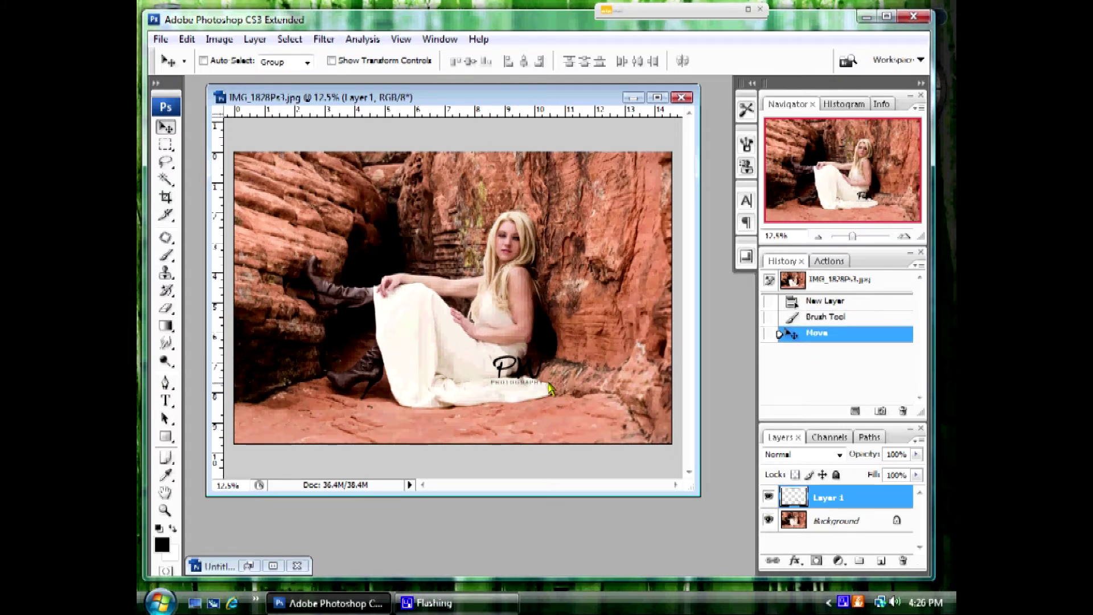
left_click_drag(535, 373, 427, 331)
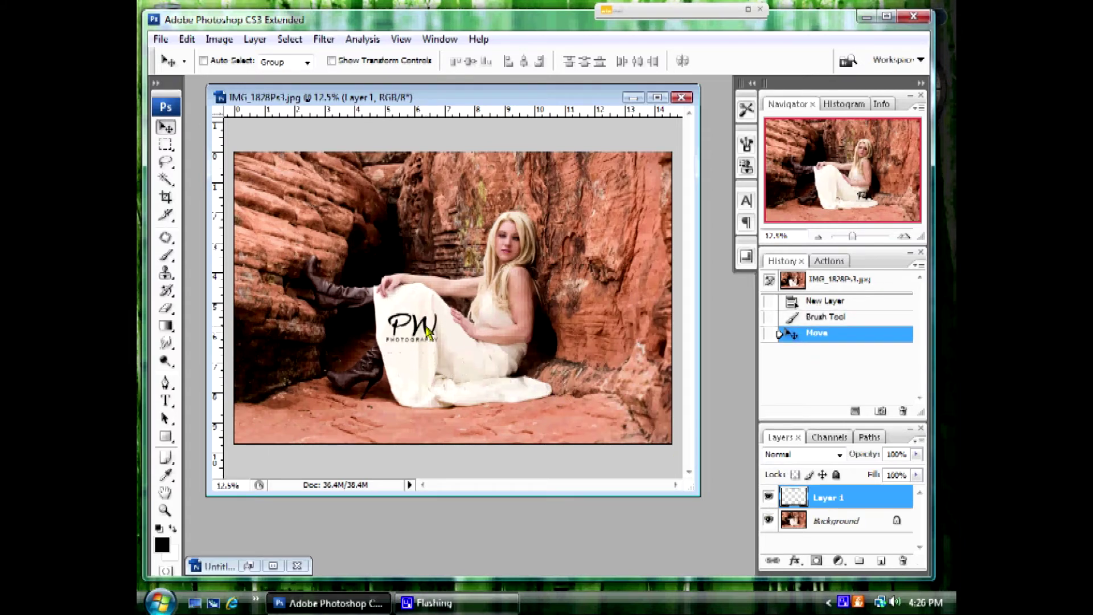
left_click(167, 261)
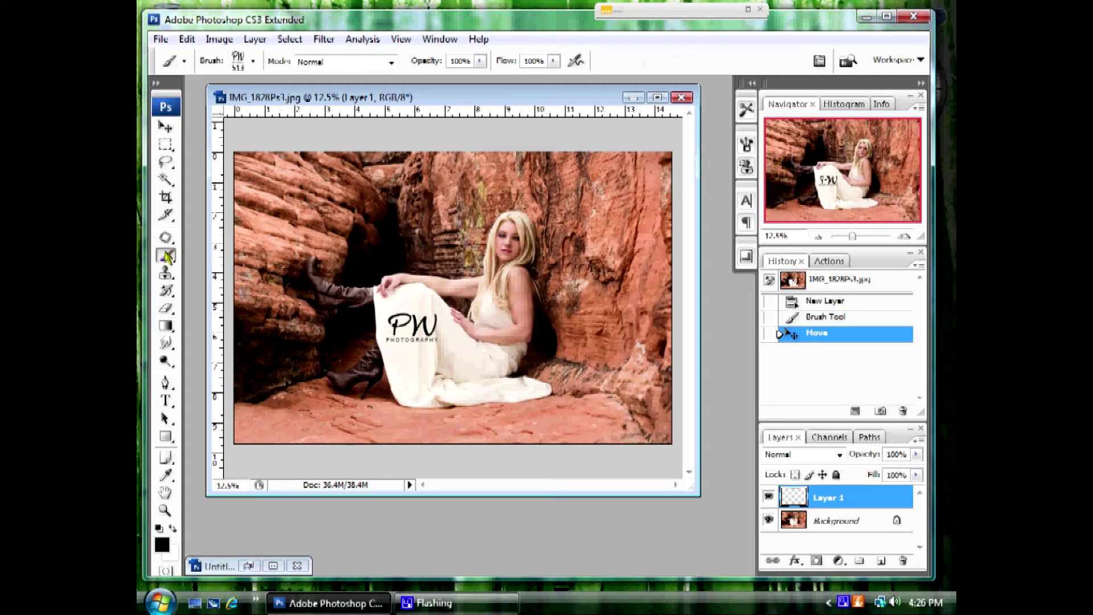
- Adjust the PW brush's master diameter, then move the logo down onto the lower-left ground
left_click(253, 60)
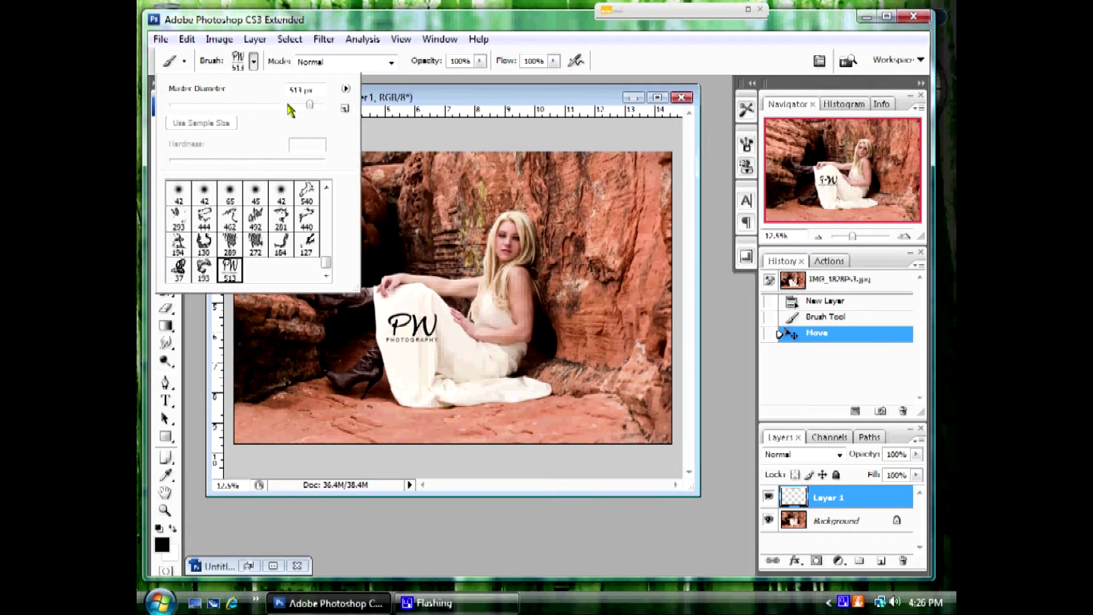
mouse_move(293, 107)
left_mouse_down()
mouse_move(308, 111)
mouse_move(210, 107)
mouse_move(319, 108)
mouse_move(339, 119)
mouse_move(237, 110)
mouse_move(261, 107)
left_mouse_up()
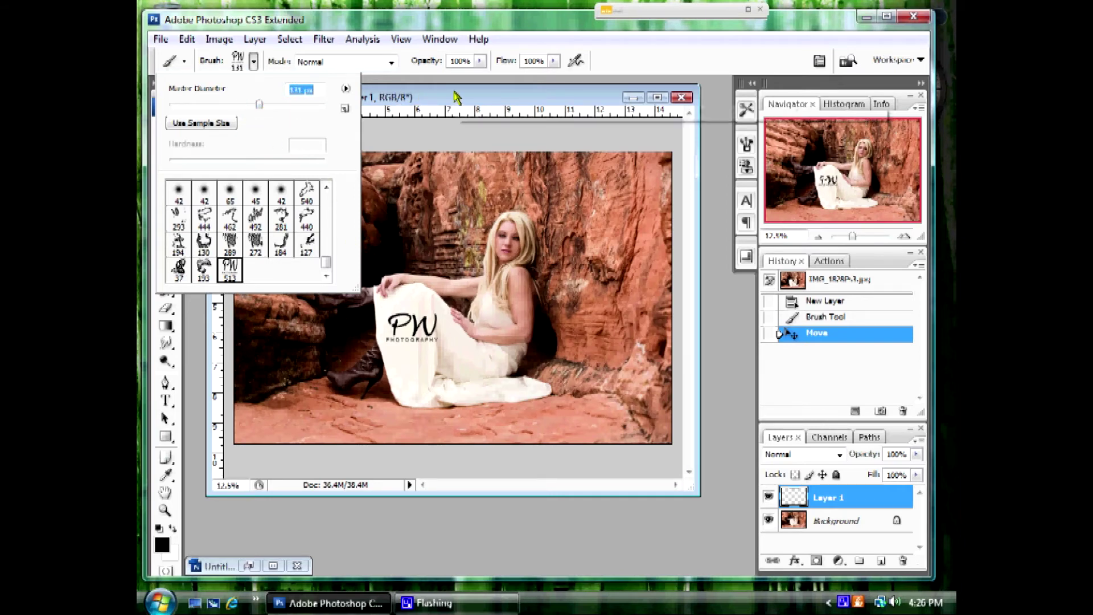
key("Return")
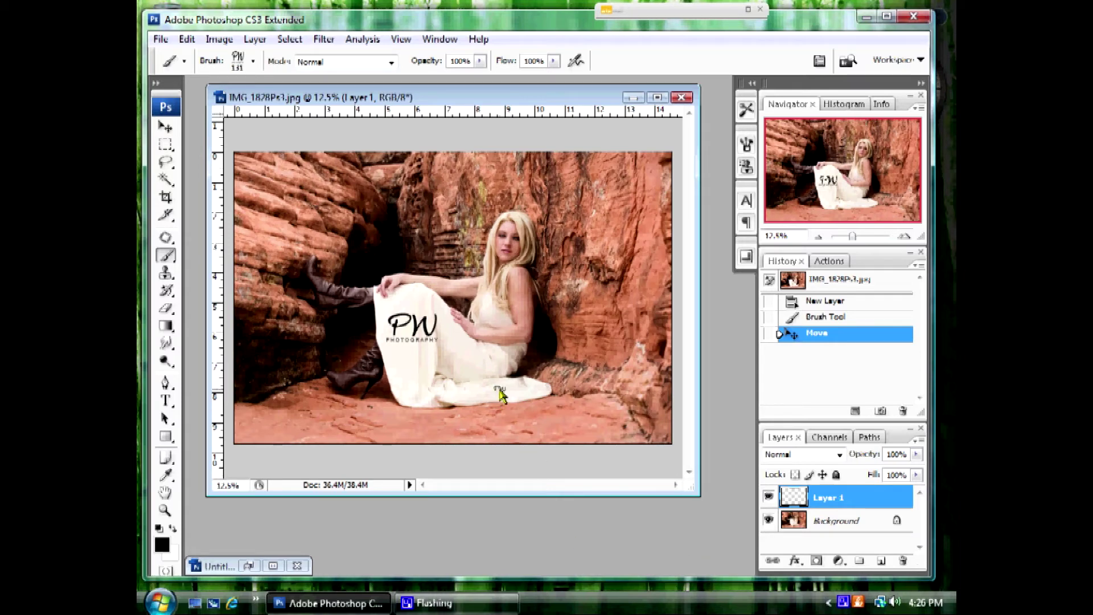
key("bracketleft")
key("bracketleft")
key("bracketleft")
key("bracketright")
key("bracketright")
key("bracketright")
key("bracketright")
key("bracketright")
key("bracketright")
key("bracketright")
key("bracketright")
key("bracketright")
key("bracketright")
key("bracketright")
key("bracketright")
key("bracketright")
key("bracketright")
key("bracketright")
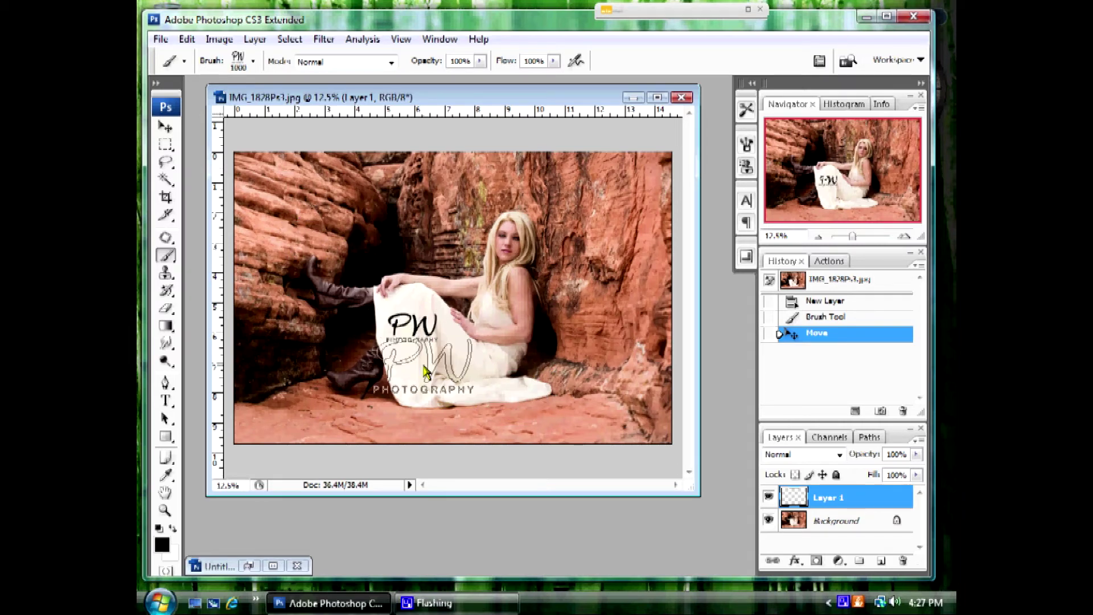
left_click(171, 131)
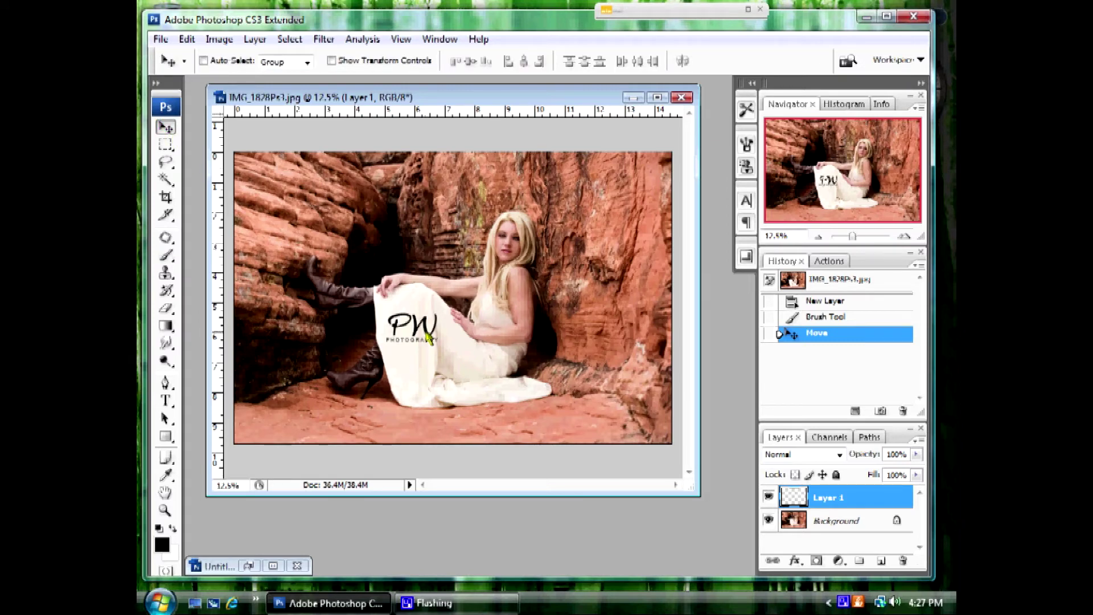
left_click_drag(430, 337, 465, 428)
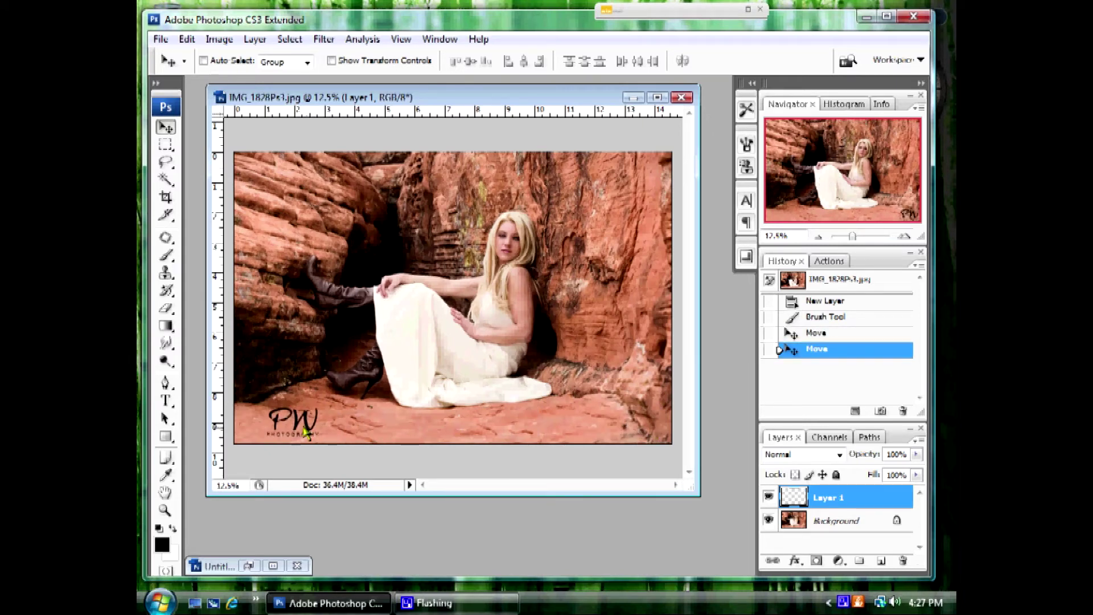
- Nudge the PW logo slightly left, closer to the photo's bottom-left edges
left_click_drag(305, 434, 288, 434)
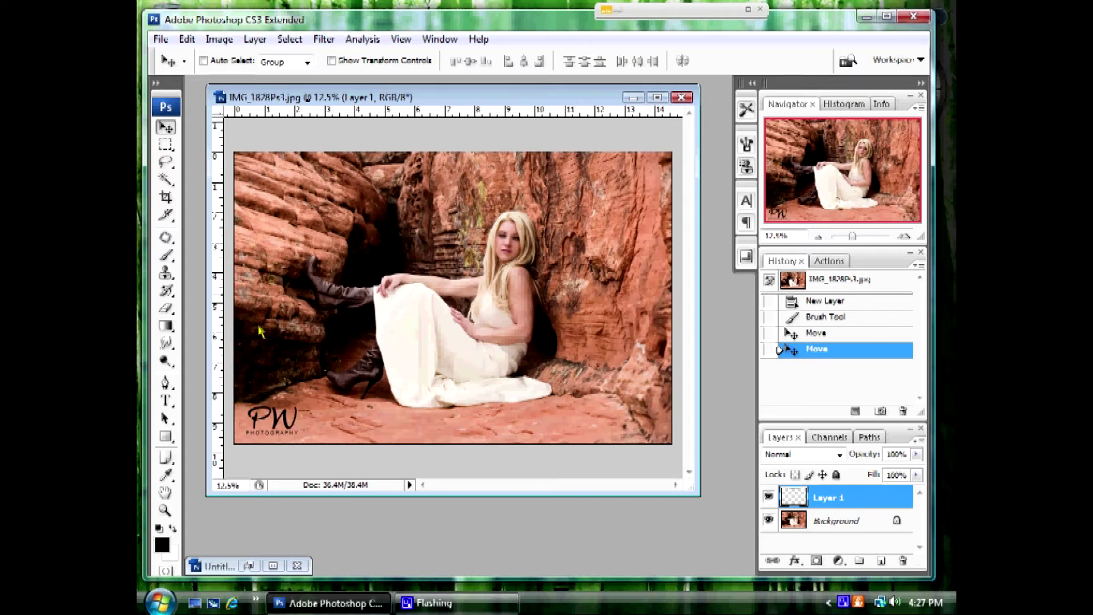
- Zoom in on the bottom-left corner and drag a vertical guide left of the PW logo and a horizontal guide below it
left_click(903, 235)
left_click(903, 235)
left_click(903, 236)
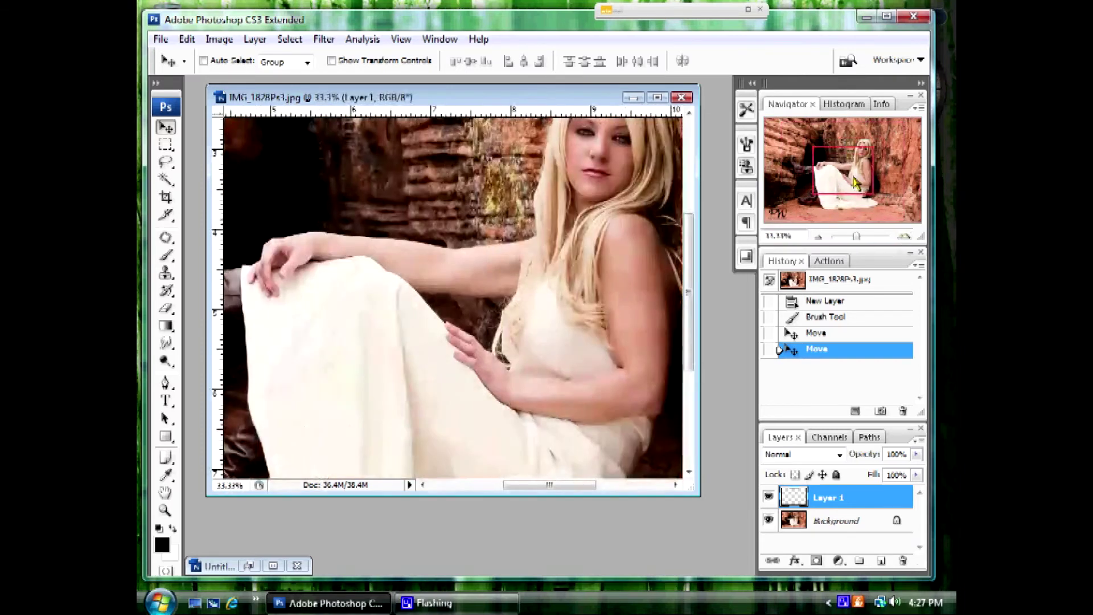
left_click_drag(848, 171, 799, 250)
left_click_drag(218, 287, 266, 282)
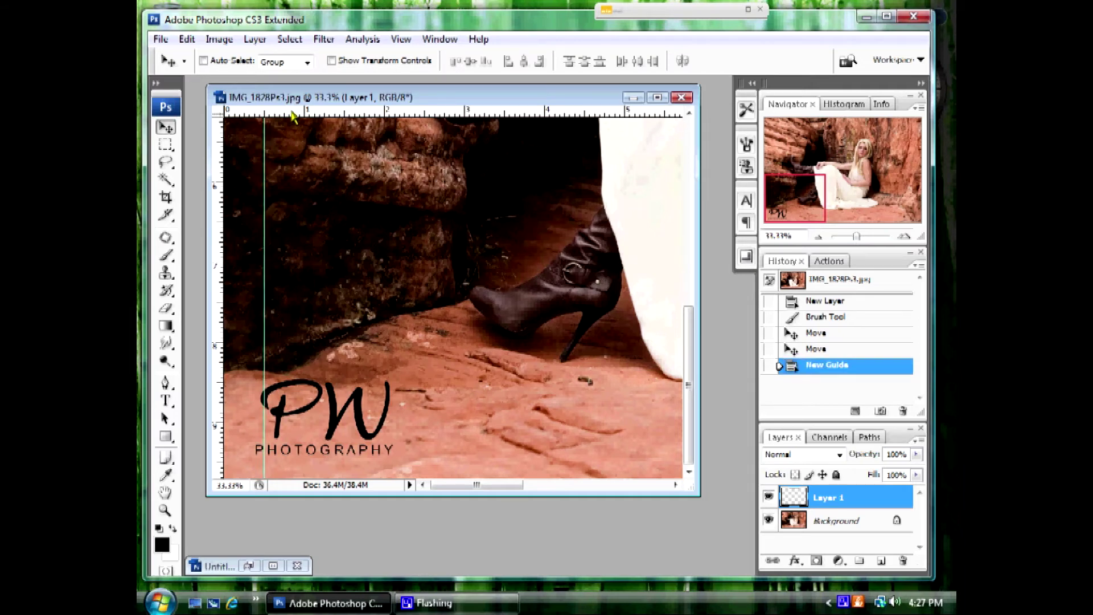
left_click_drag(295, 113, 344, 407)
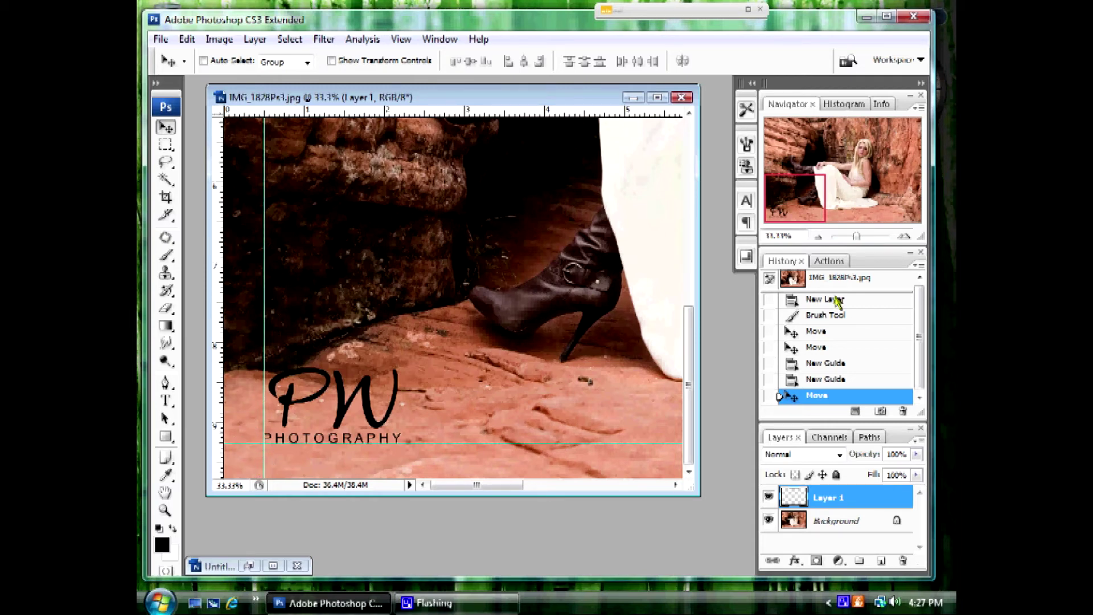
- Move the PW PHOTOGRAPHY logo up and left toward the new guides
left_click(818, 235)
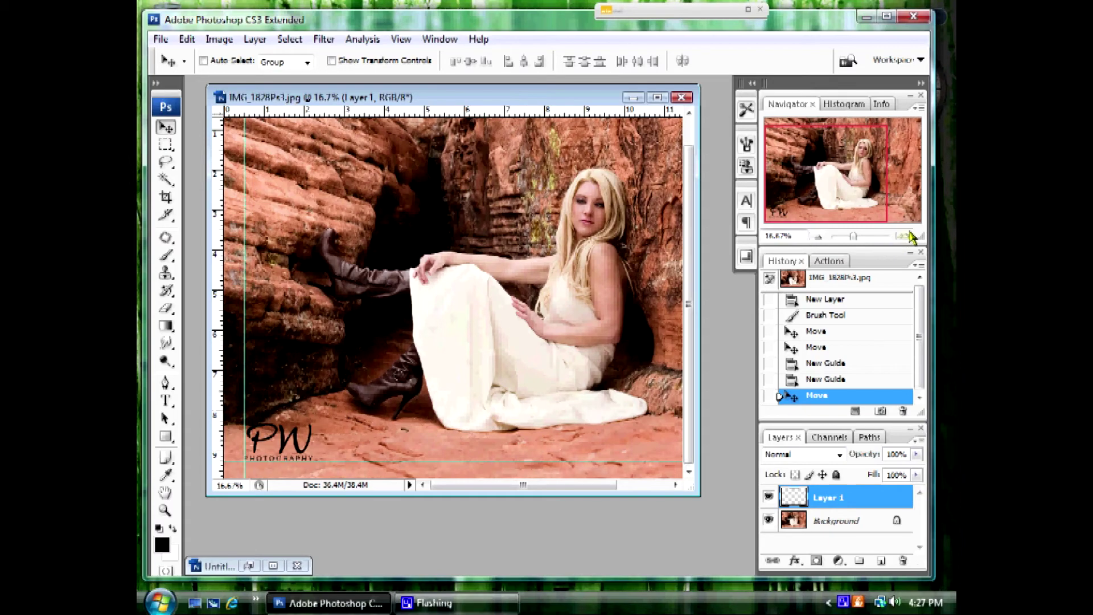
left_click(904, 235)
left_click(904, 236)
left_click(904, 236)
left_click(904, 235)
left_click_drag(832, 174, 785, 215)
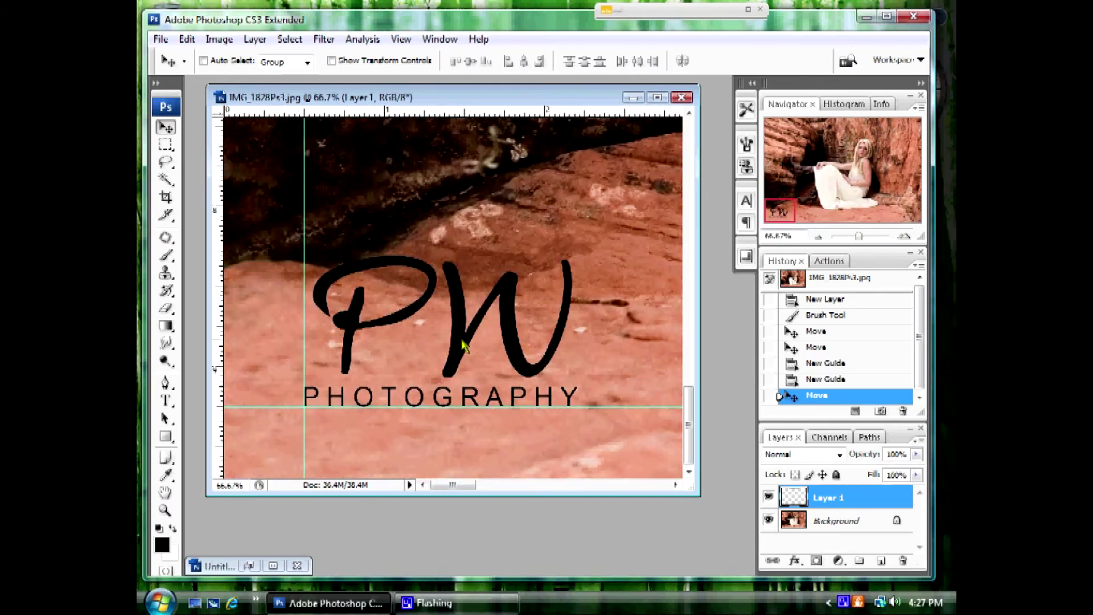
left_click_drag(460, 350, 381, 314)
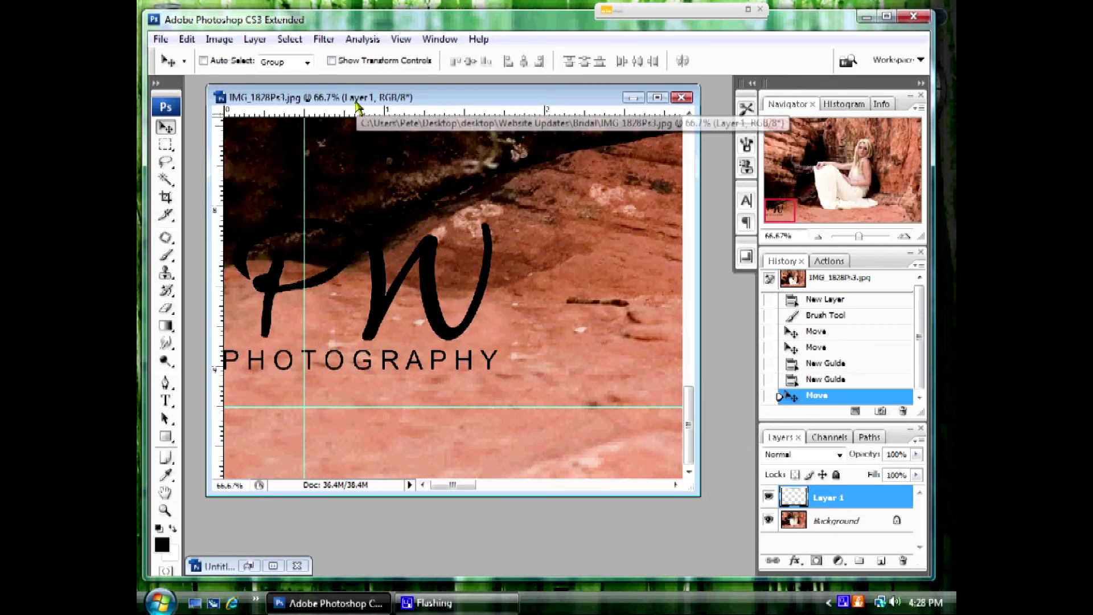
- Free Transform the PW logo proportionally down to 76.7% and set it against both margin guides
left_click(187, 41)
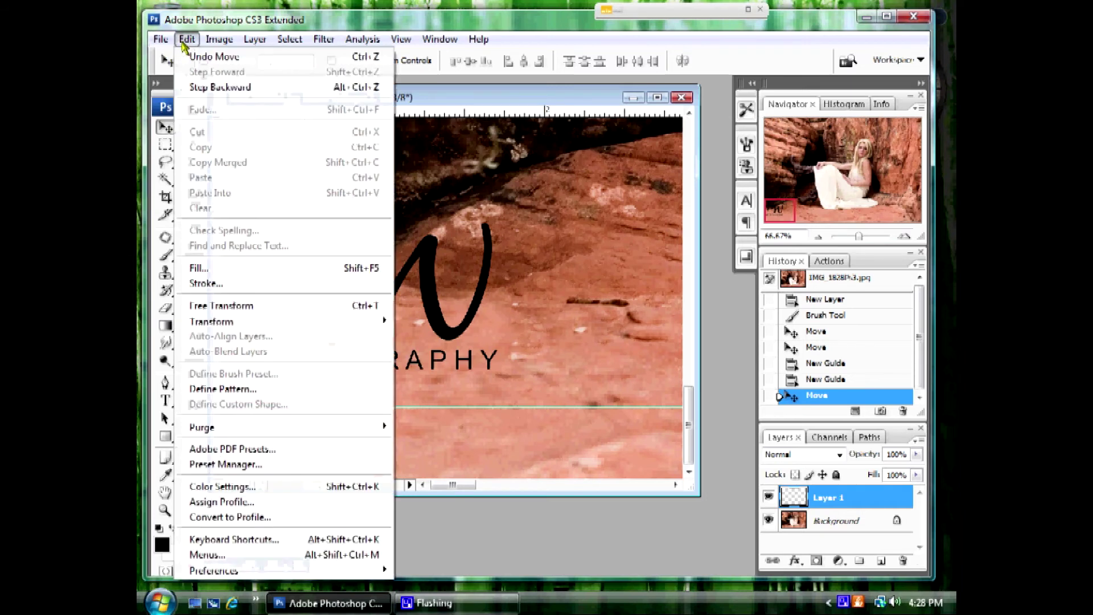
left_click(259, 307)
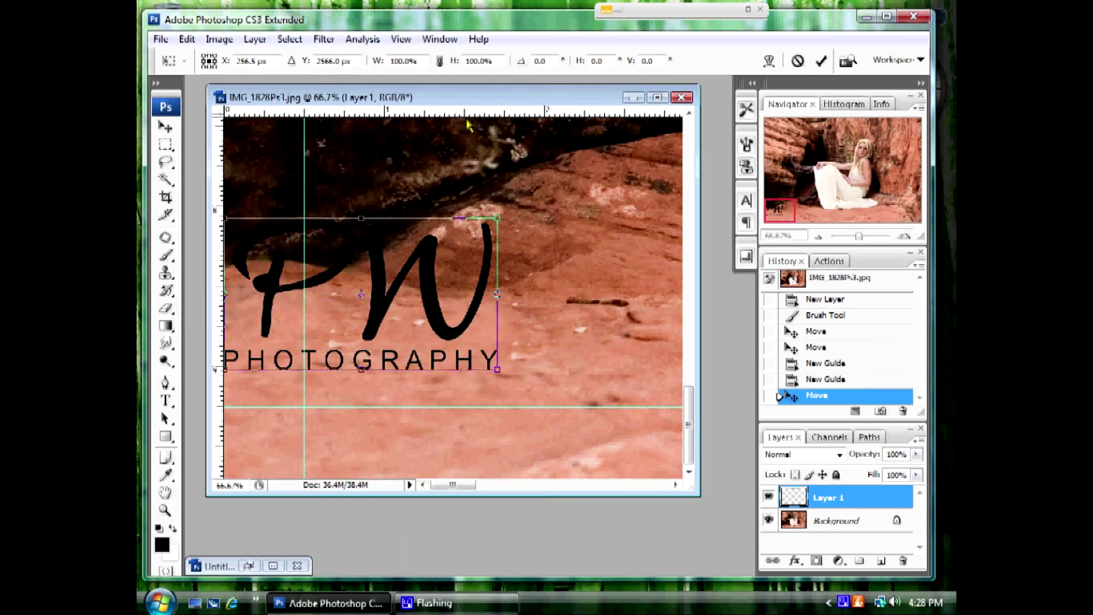
left_click(440, 61)
left_click_drag(496, 218, 437, 255)
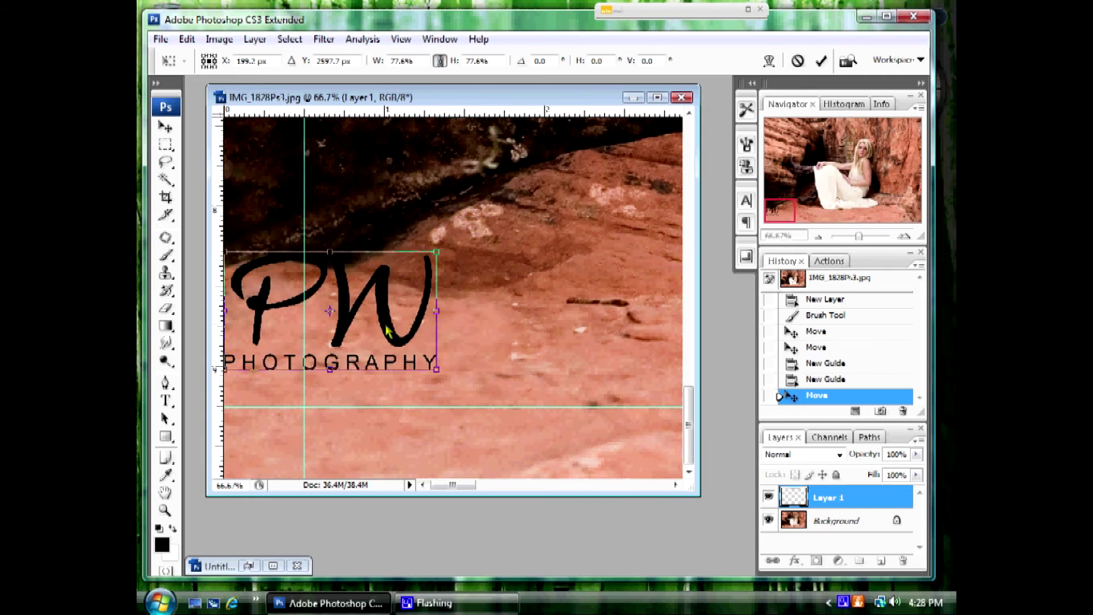
left_click_drag(388, 332, 383, 353)
key("Up")
key("Up")
key("Up")
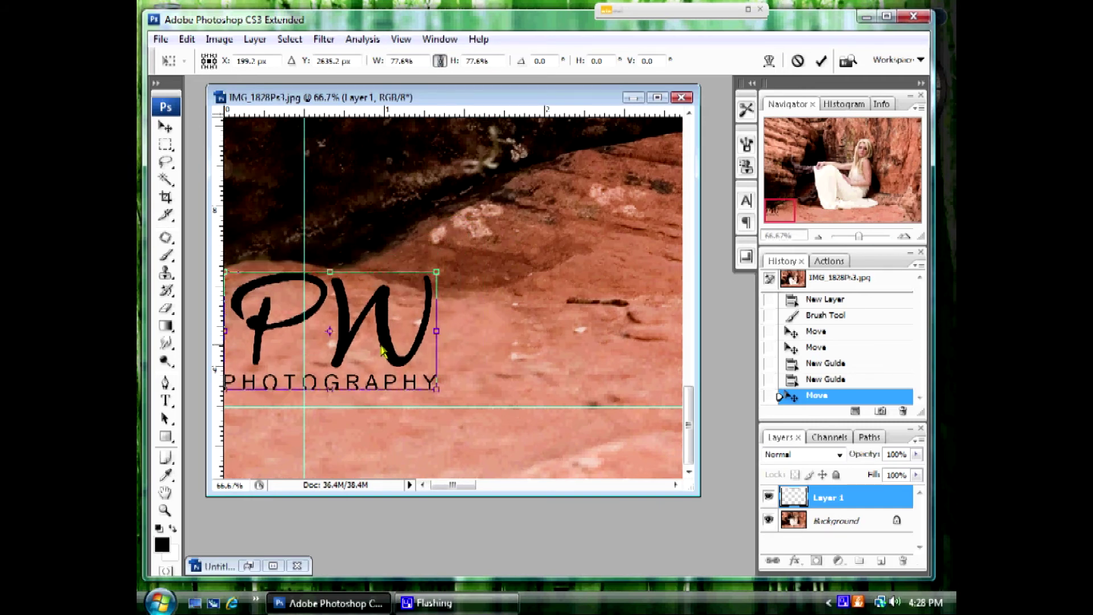
left_click_drag(436, 272, 413, 291)
key("Return")
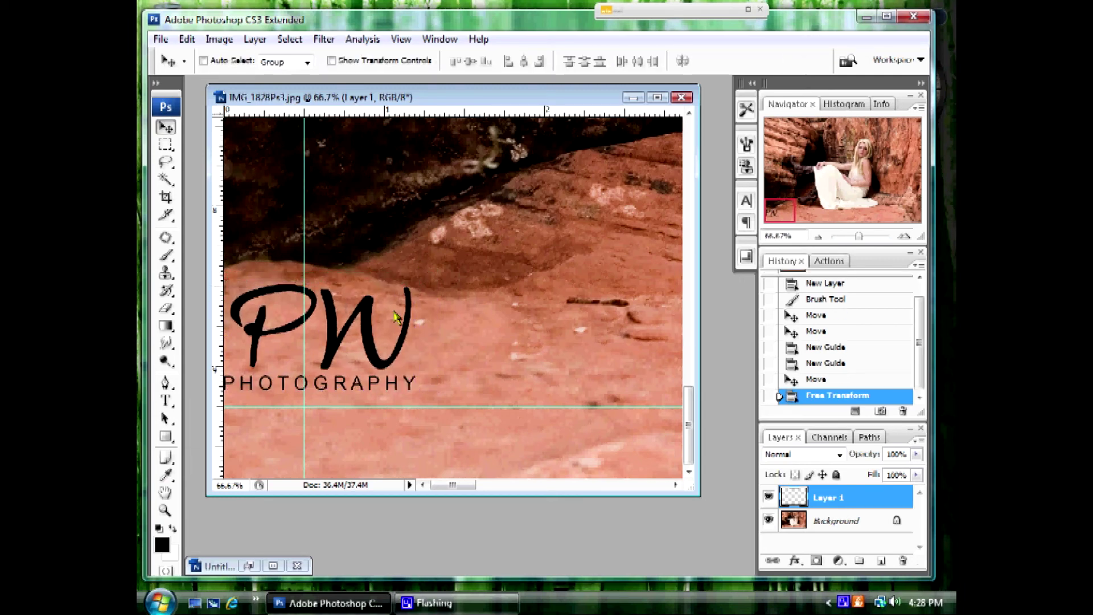
left_click_drag(367, 336, 449, 353)
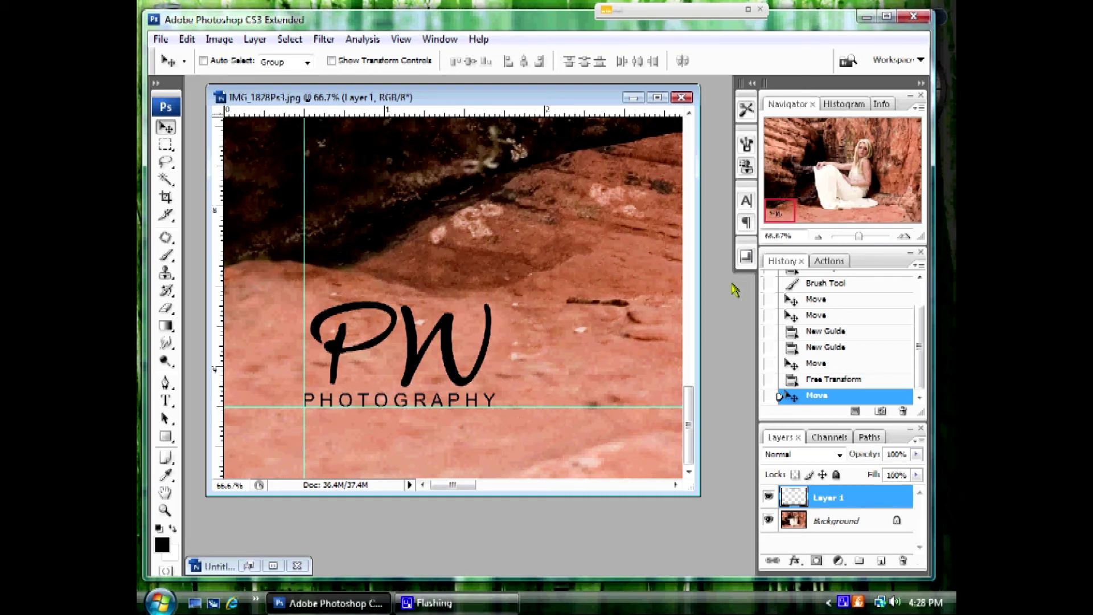
- Set the Navigator zoom to 50% and centre the view on the bottom-left PW logo
left_click(819, 235)
left_click(818, 236)
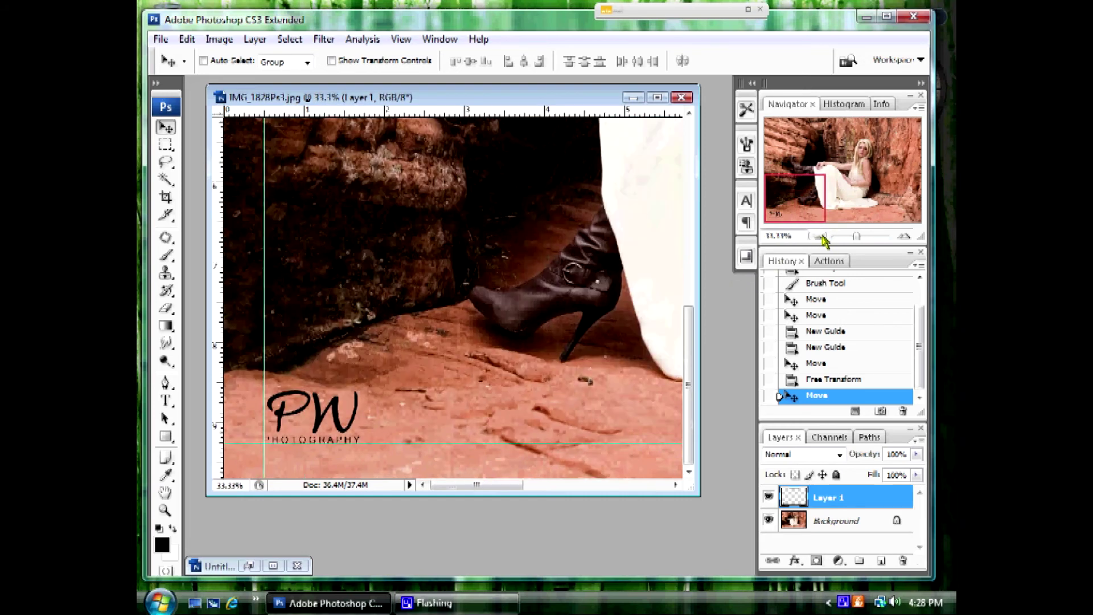
left_click(818, 235)
left_click(818, 235)
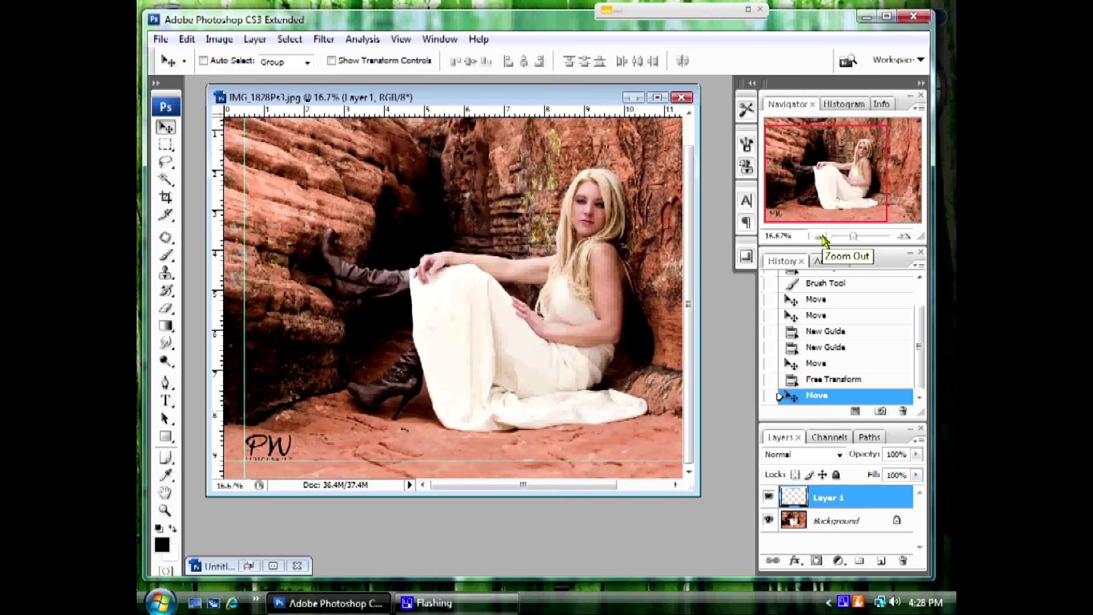
left_click(903, 236)
left_click(903, 236)
left_click(903, 236)
left_click_drag(822, 181, 772, 236)
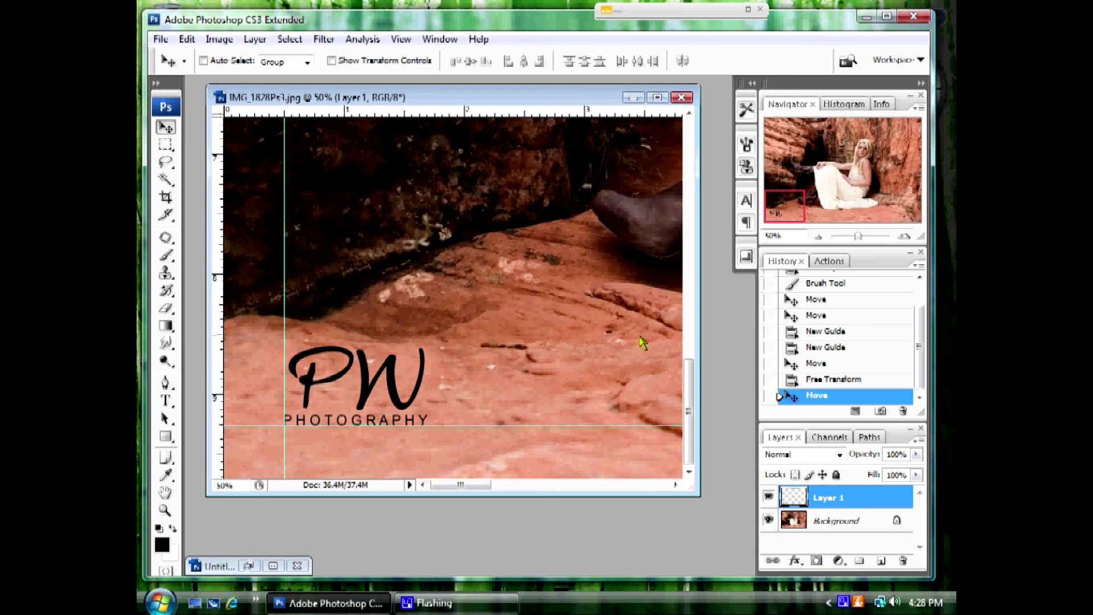
key("ctrl+l")
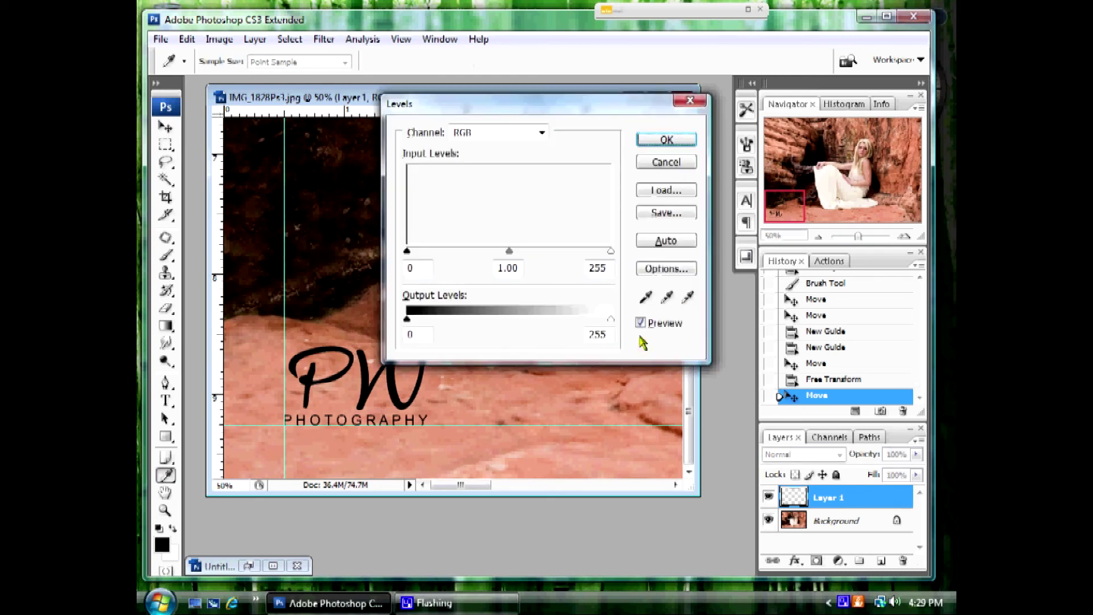
- Raise the Levels output black slider to 255 so the PW logo turns white
left_click_drag(559, 109, 561, 85)
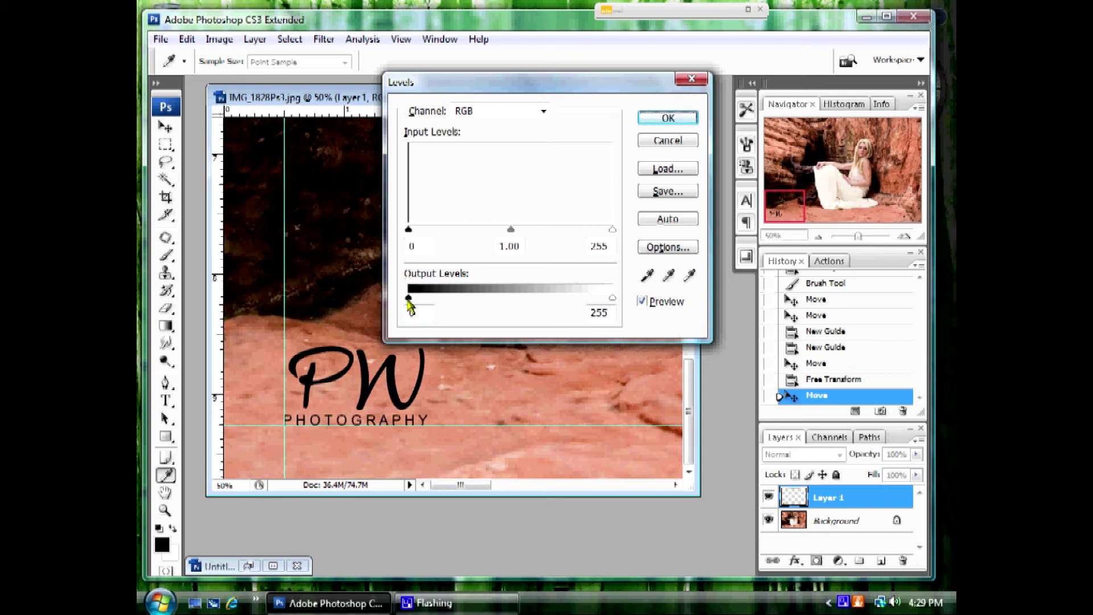
left_click_drag(408, 301, 636, 308)
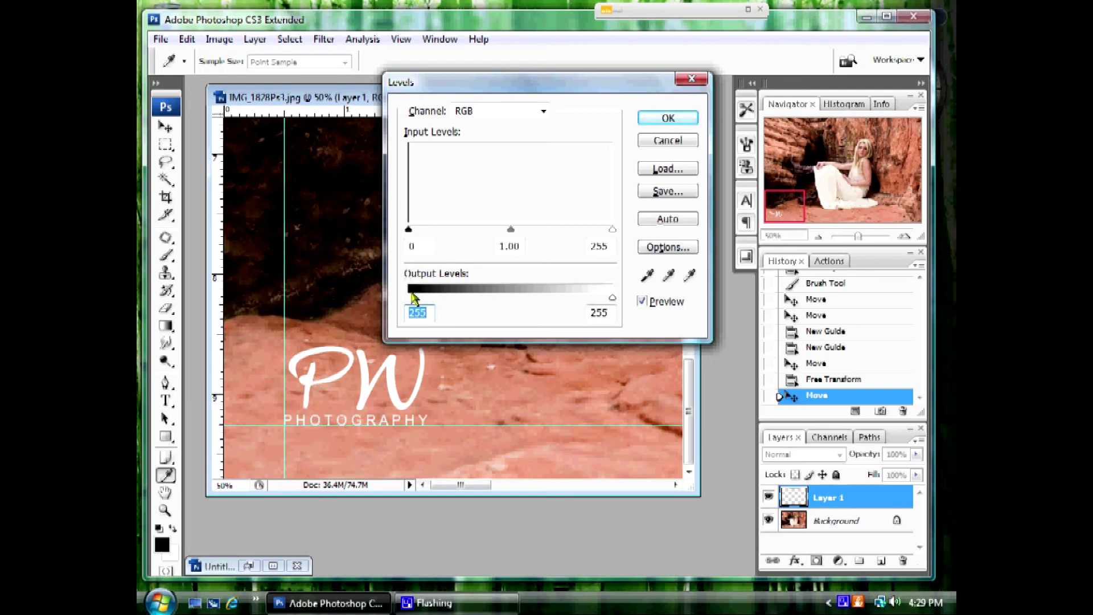
left_click(668, 118)
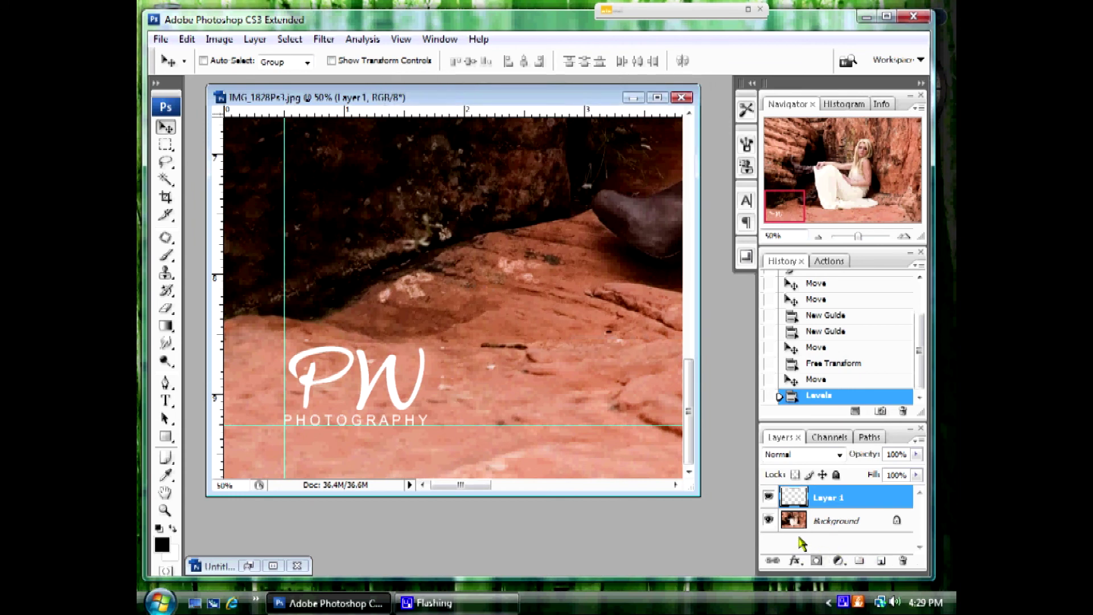
- Add a Drop Shadow to the logo layer with Use Global Light off, 12 px distance and 16 px size
left_click(795, 560)
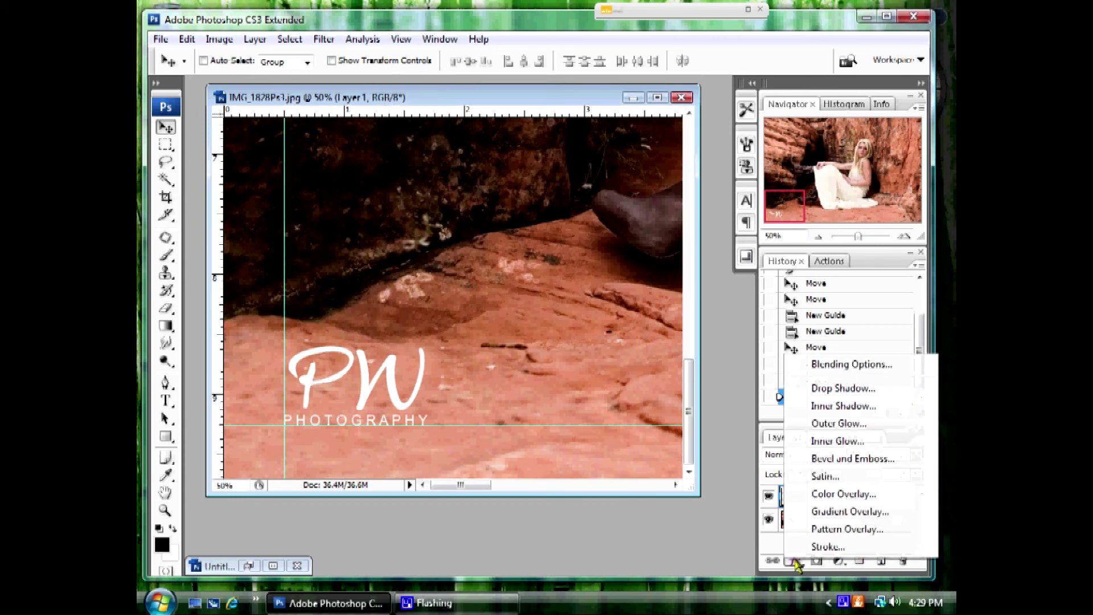
left_click(835, 389)
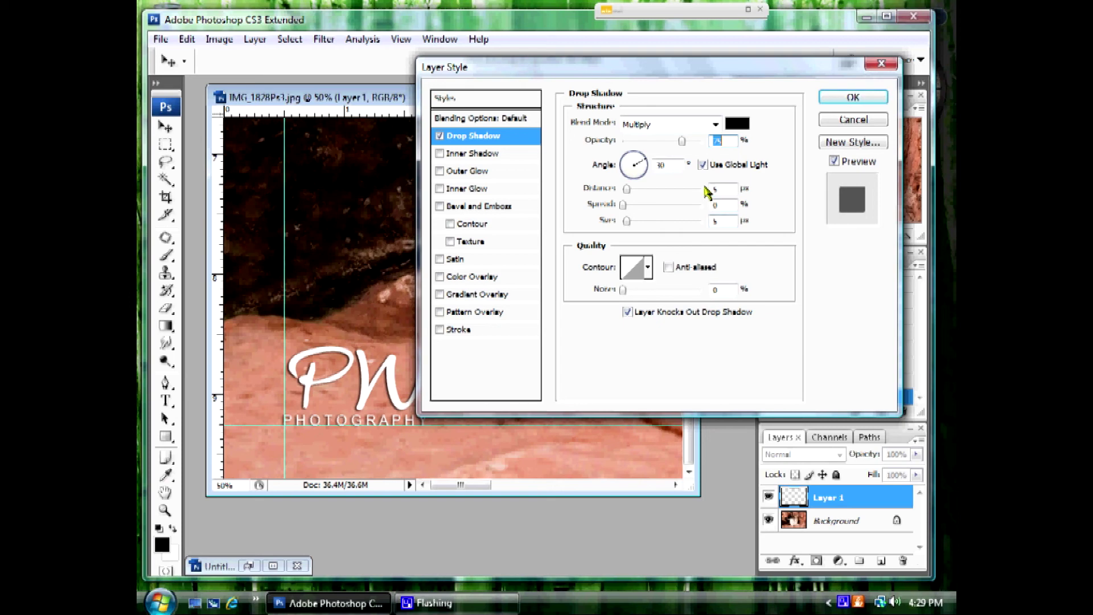
left_click(702, 165)
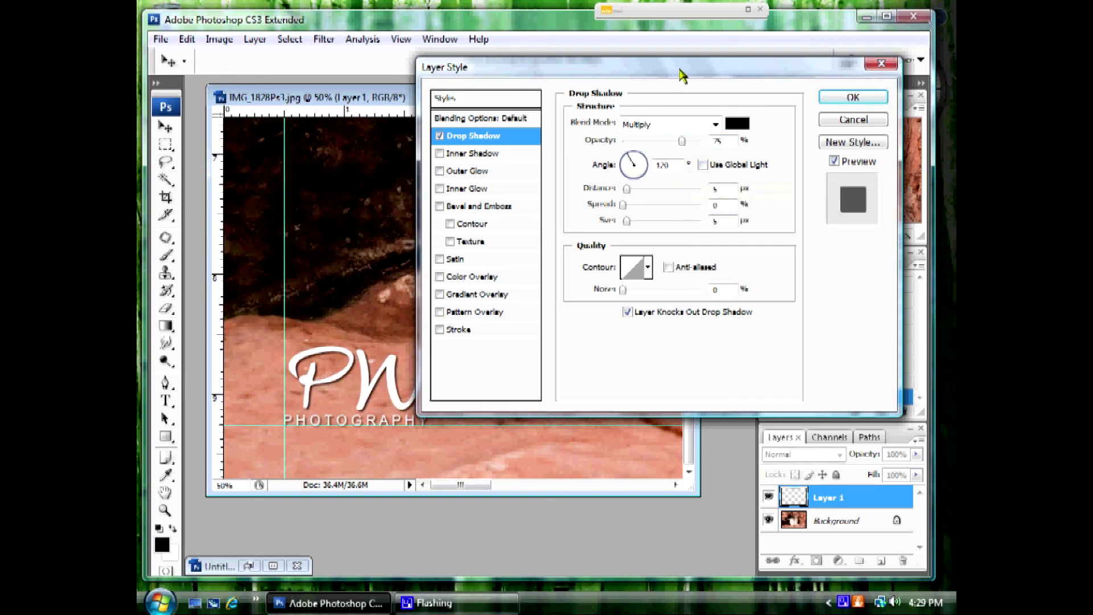
left_click_drag(682, 73, 689, 57)
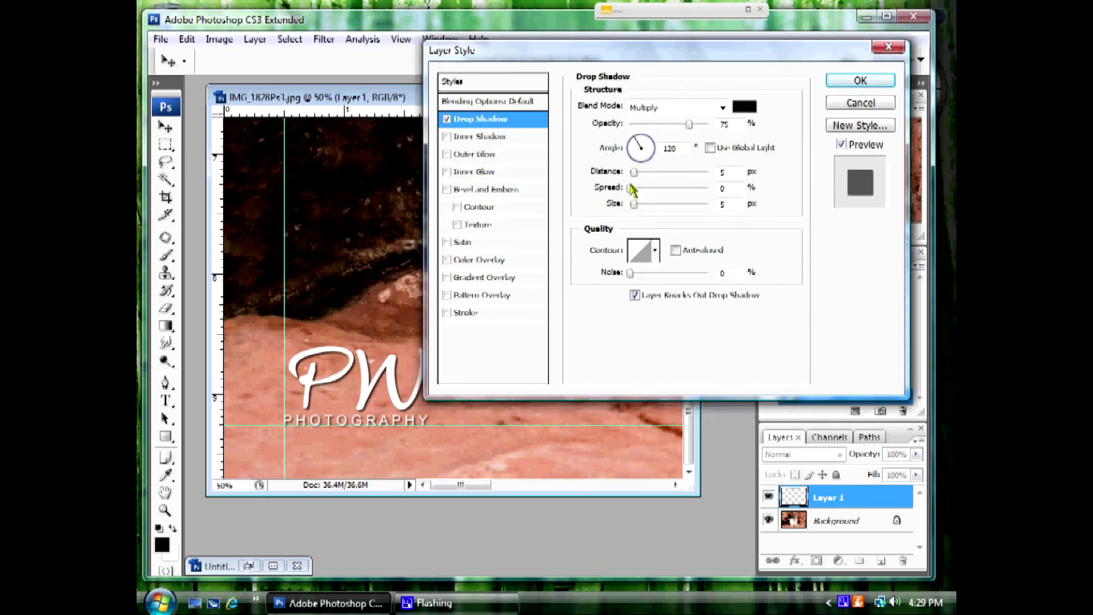
left_click_drag(636, 174, 642, 210)
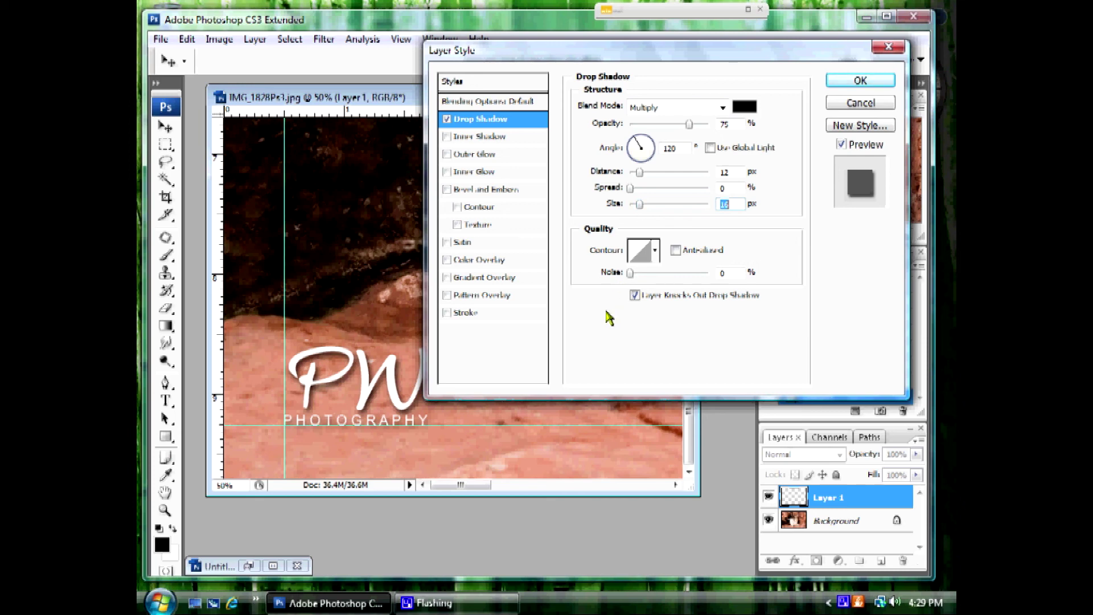
left_click(860, 81)
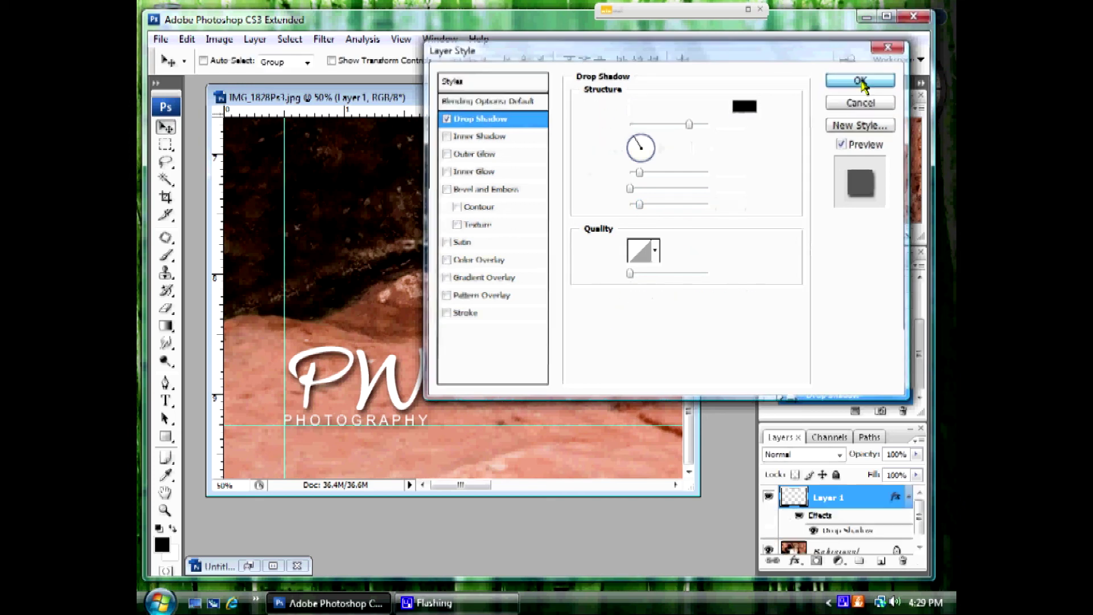
left_click(820, 236)
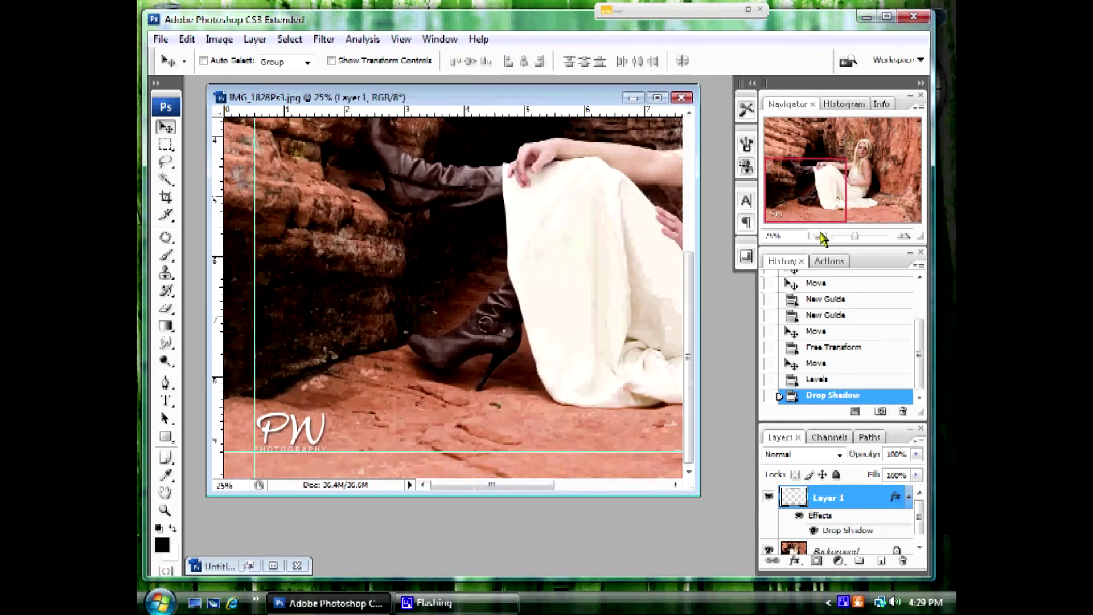
left_click(821, 237)
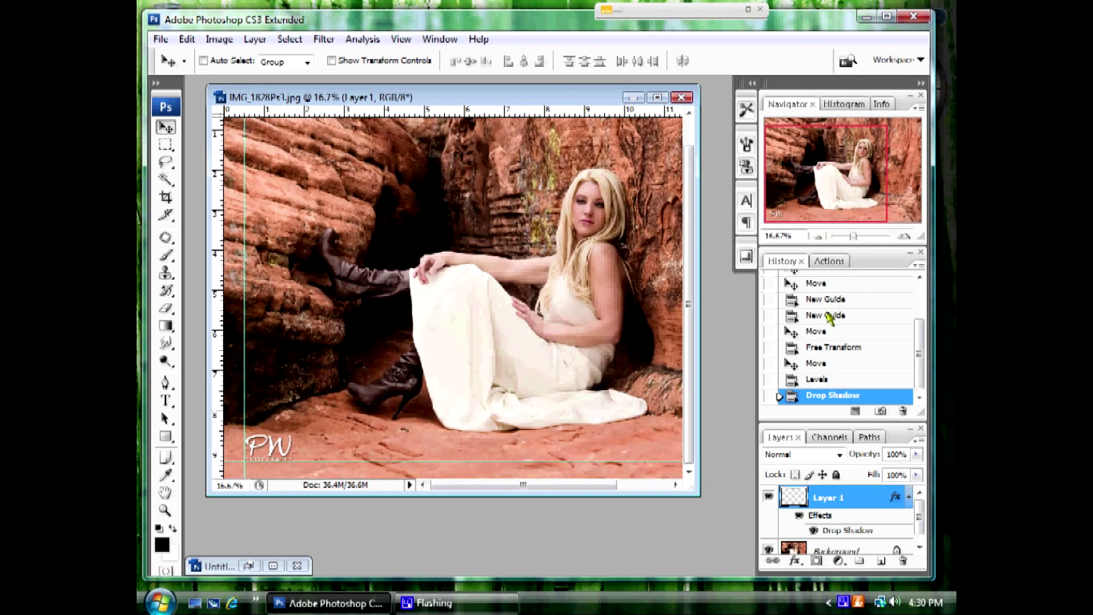
left_click(828, 380)
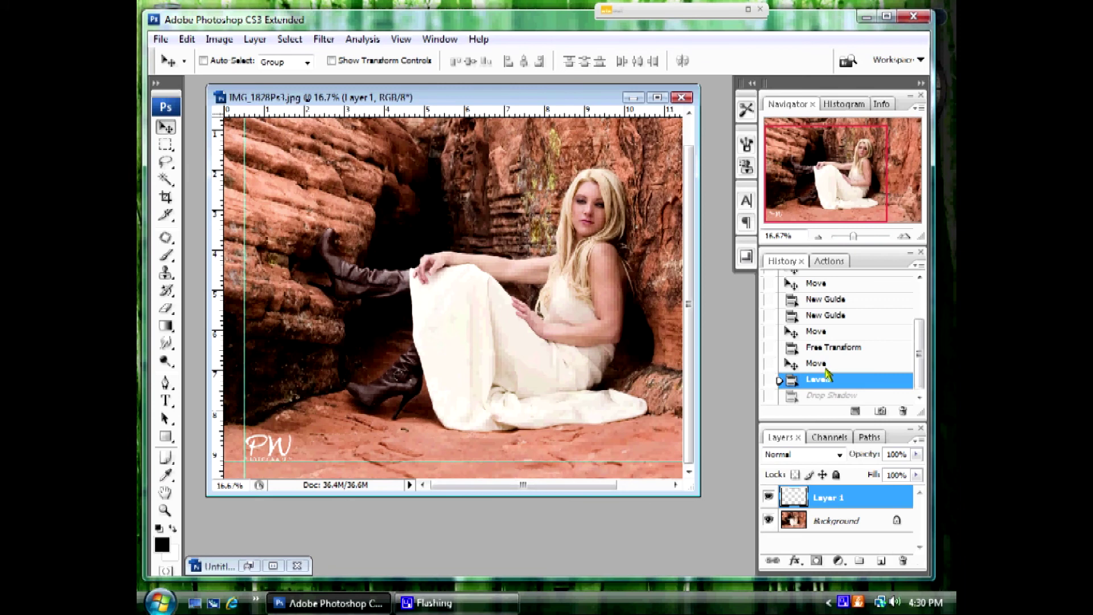
left_click(825, 364)
left_click(823, 381)
left_click(829, 396)
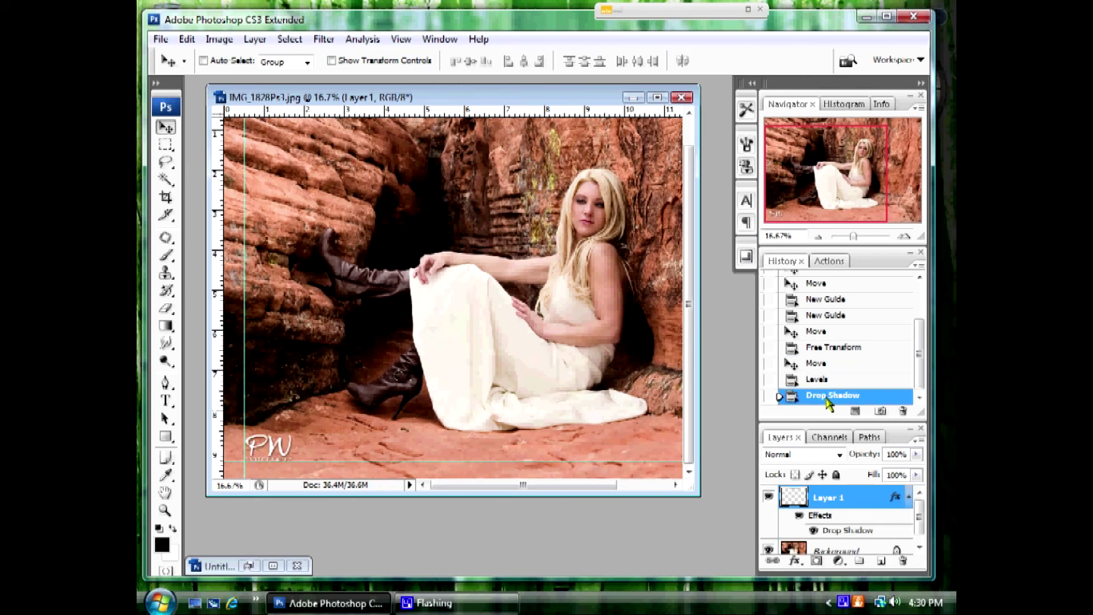
left_click(904, 235)
left_click(904, 235)
left_click(904, 236)
left_click(903, 235)
left_click_drag(825, 179, 779, 211)
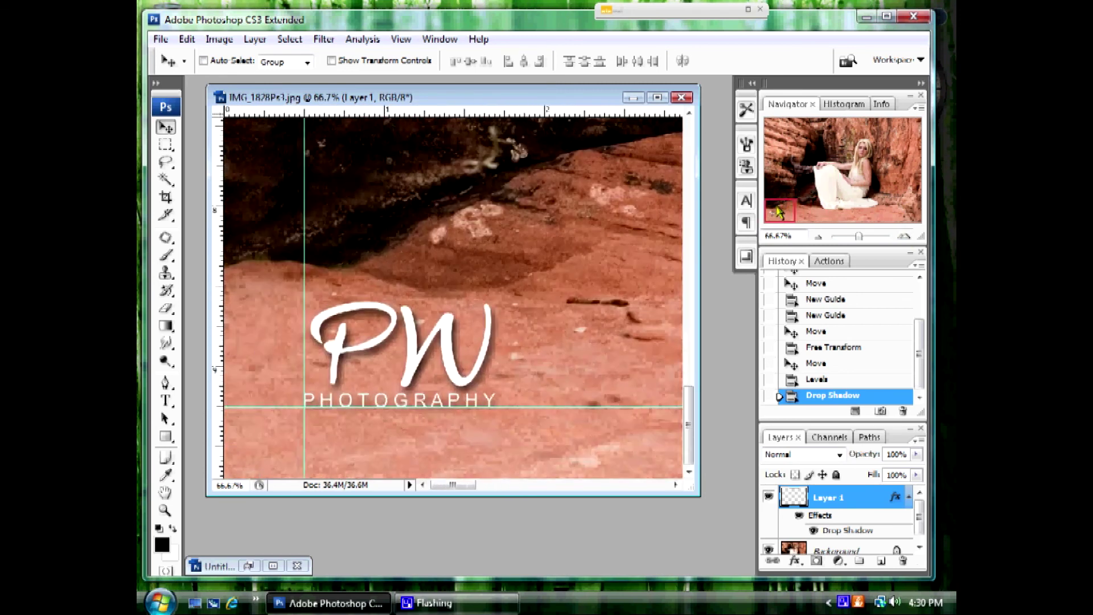
left_click(802, 348)
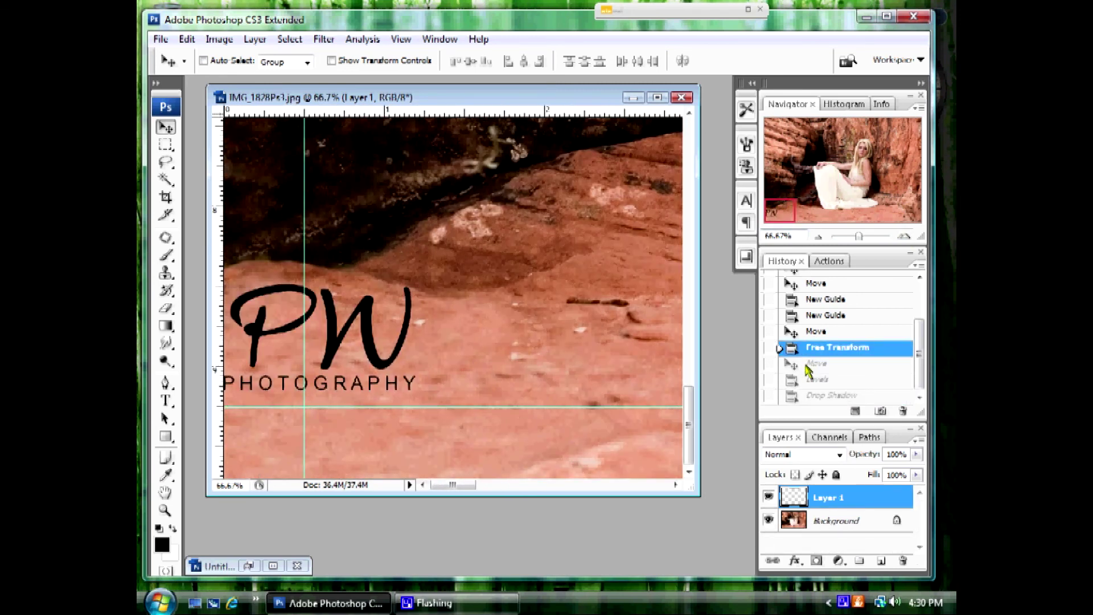
left_click(808, 364)
left_click(809, 381)
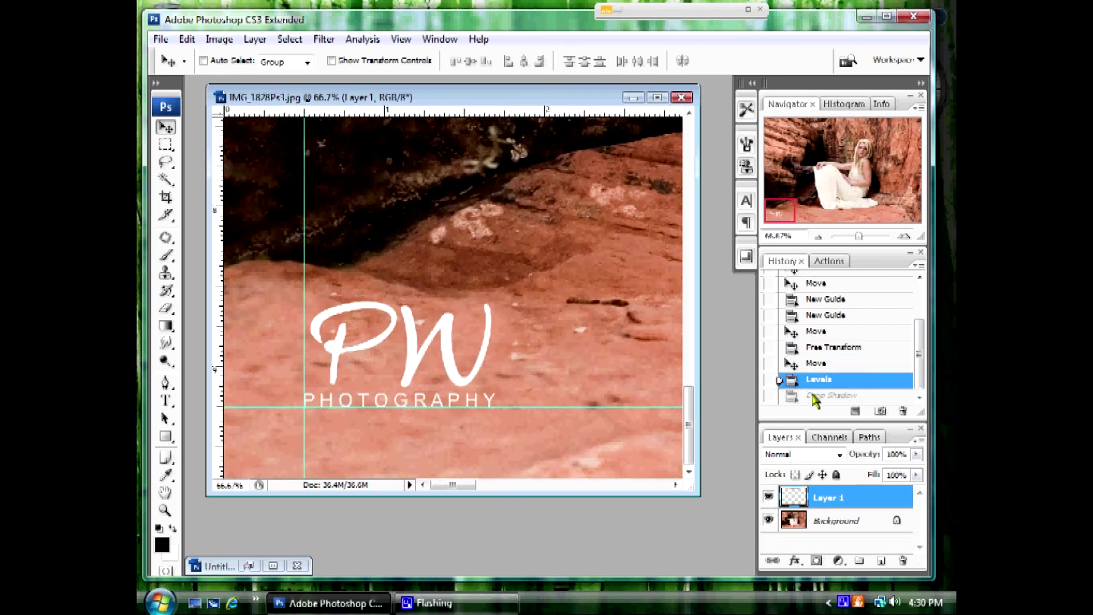
left_click(811, 395)
left_click(818, 236)
left_click(818, 236)
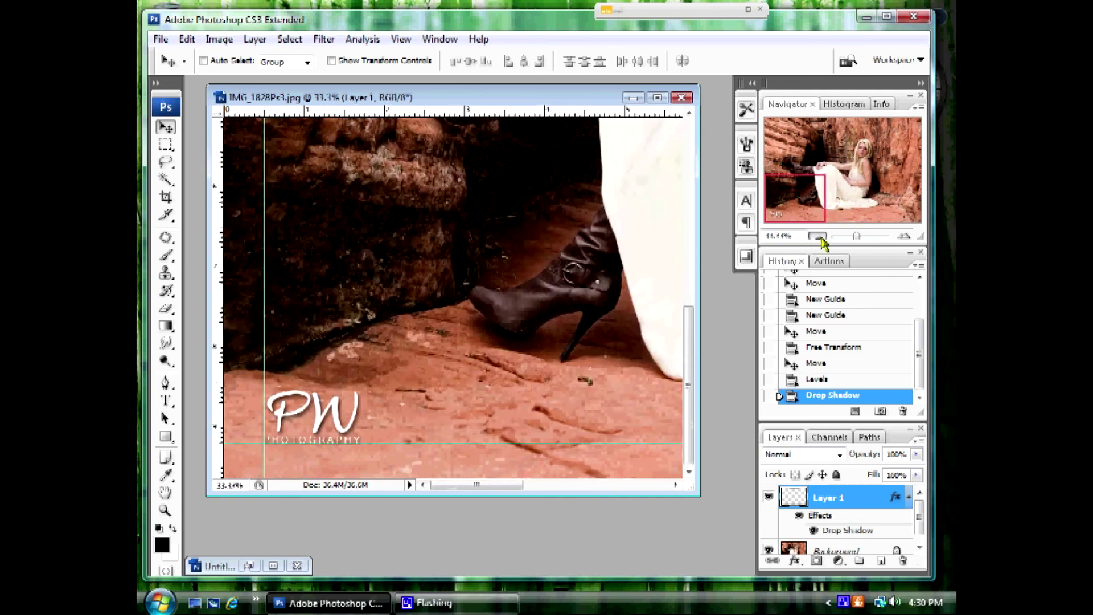
left_click(818, 236)
left_click(819, 237)
left_click(819, 236)
- Use View > Clear Guides to remove both margin guides, then zoom in slightly and recentre the photo
left_click(439, 38)
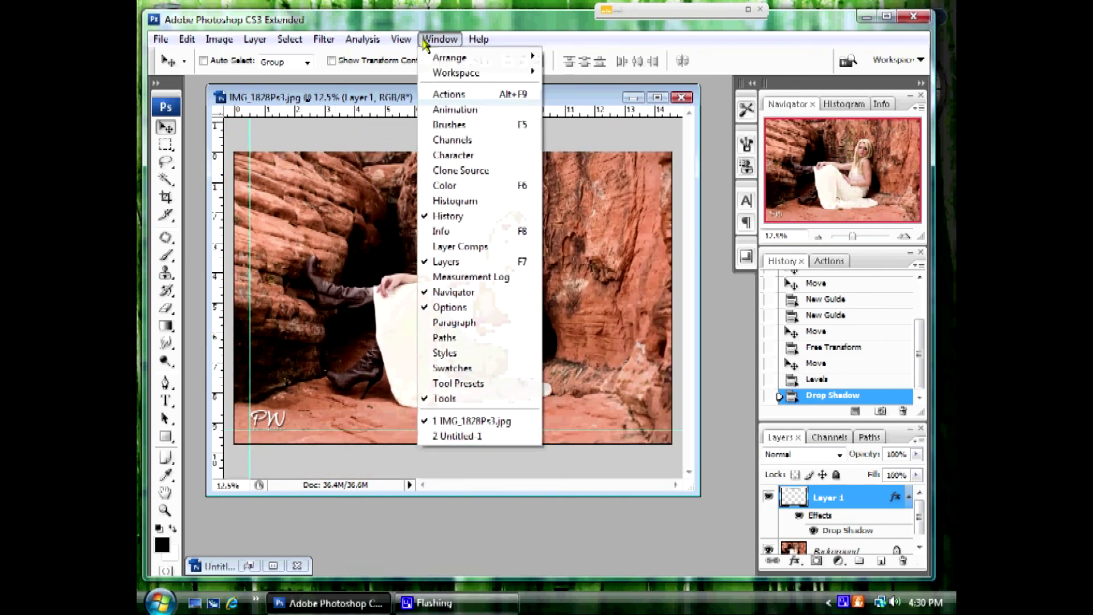
left_click(450, 359)
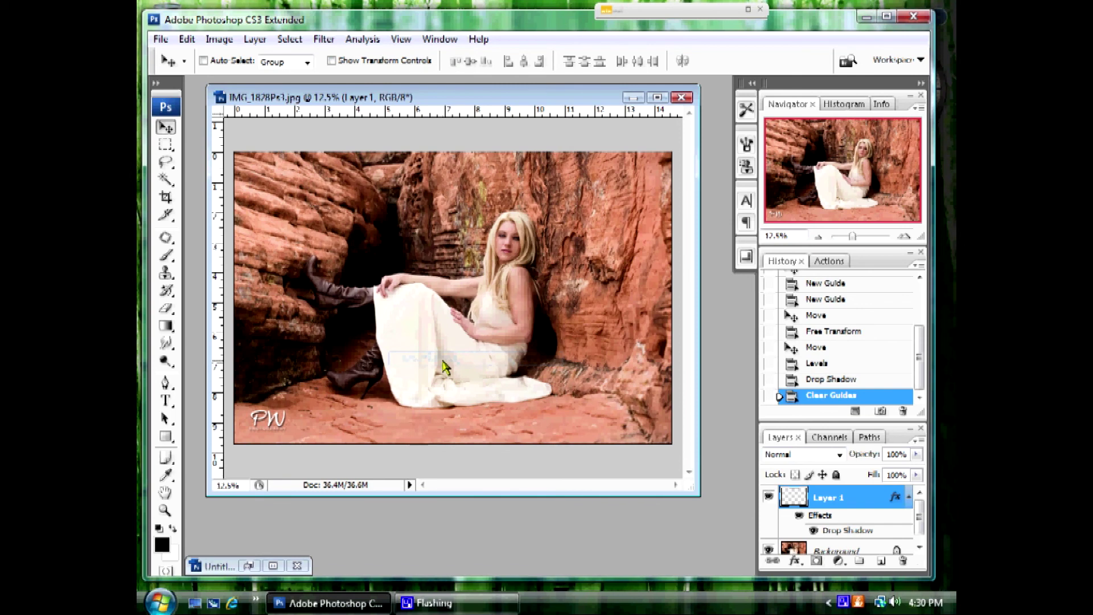
left_click(904, 236)
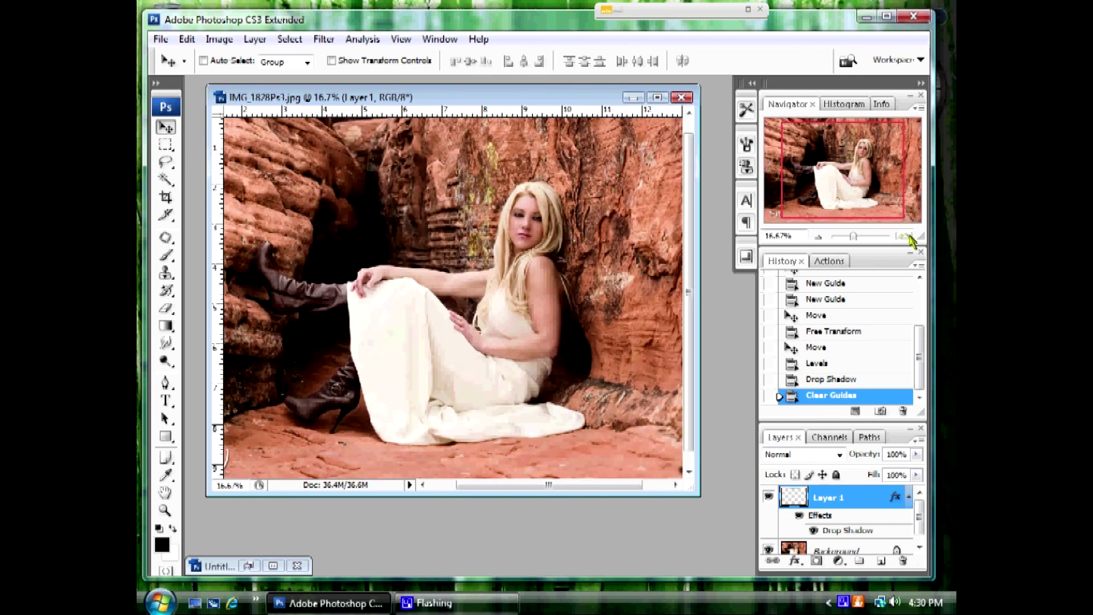
left_click_drag(835, 189, 809, 194)
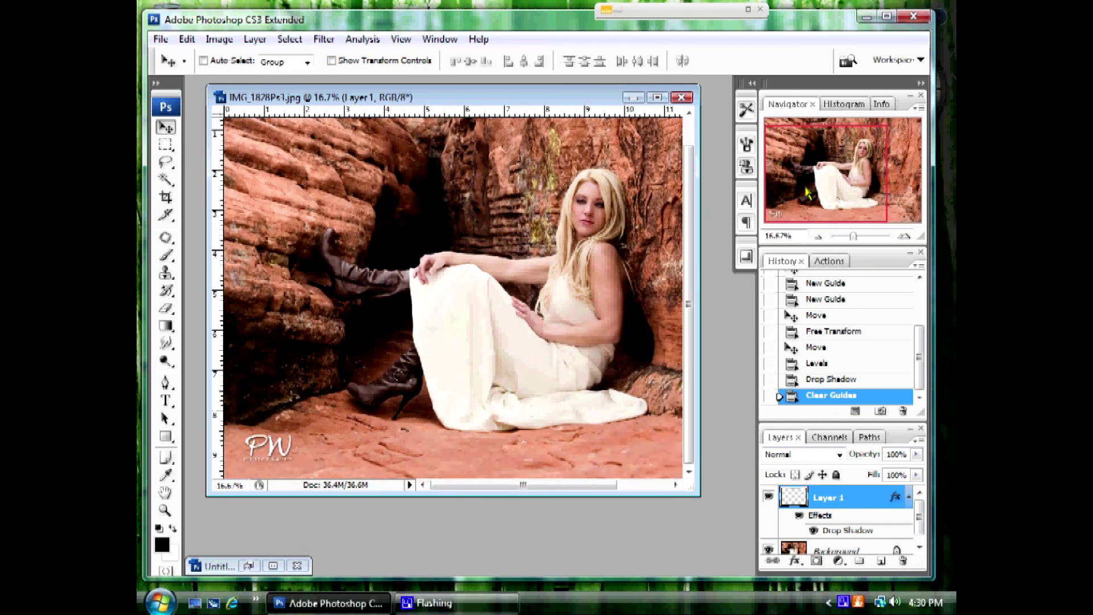